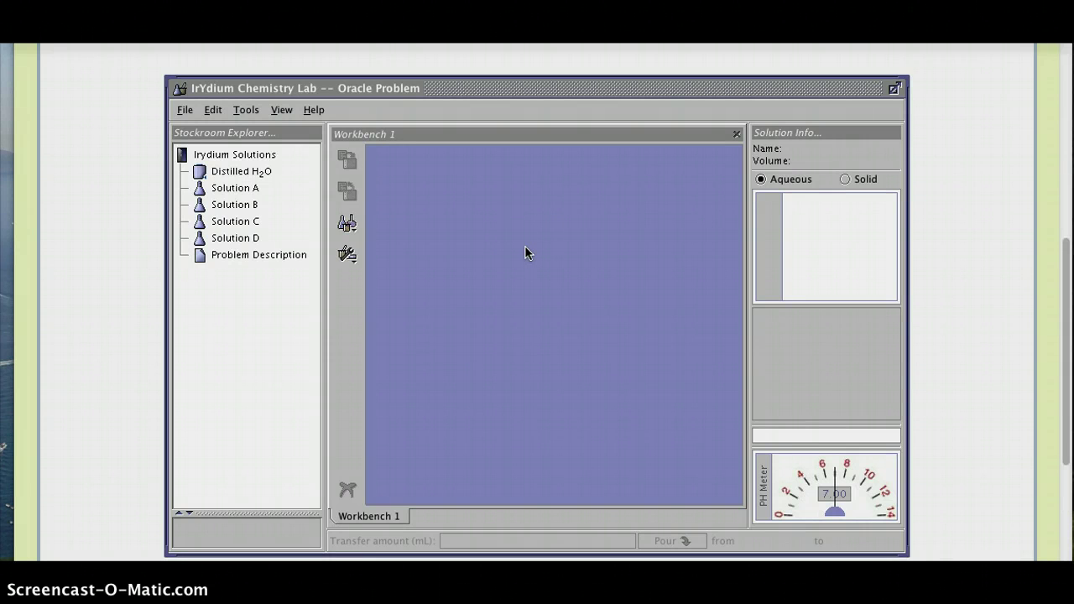
Open the Problem Description to read the Stoichiometry task on substances A–D, then close it
click(274, 255)
click(270, 254)
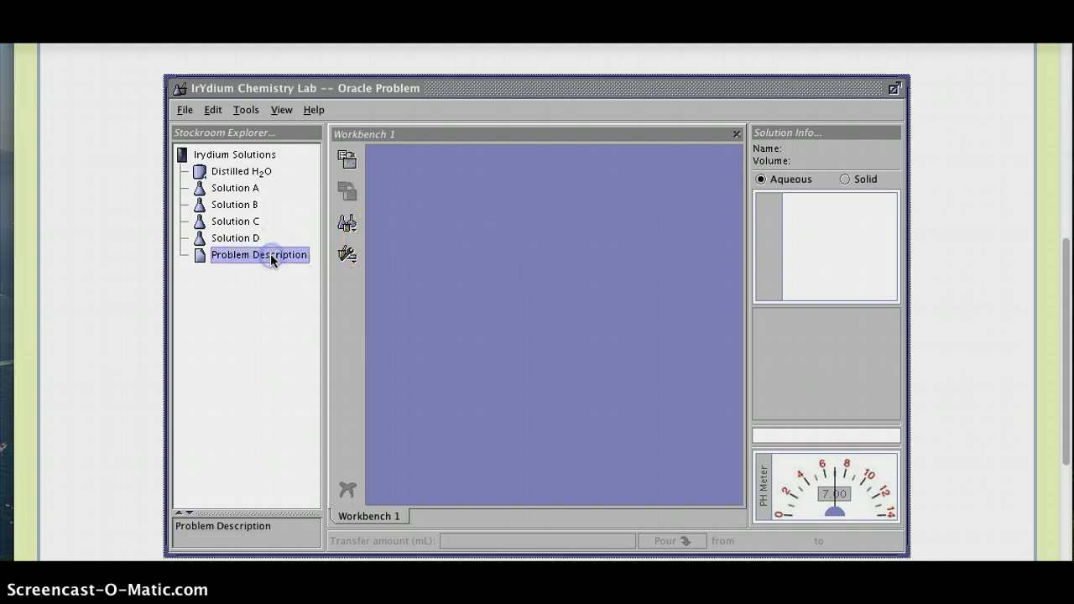
double_click(270, 253)
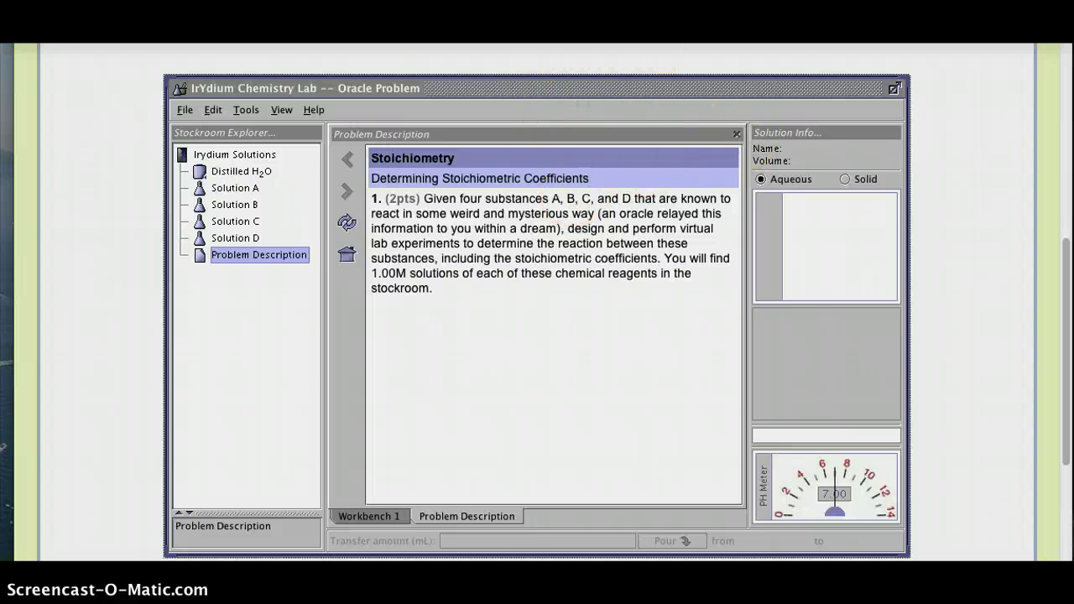
click(735, 136)
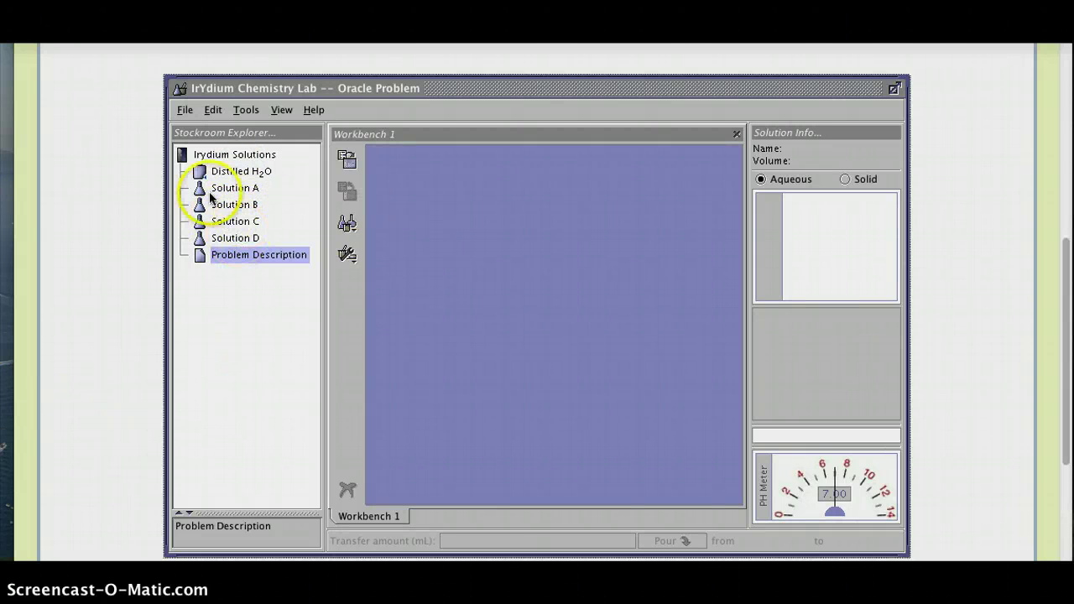
Look through the File and Edit menu commands while Workbench 1 is empty
click(186, 109)
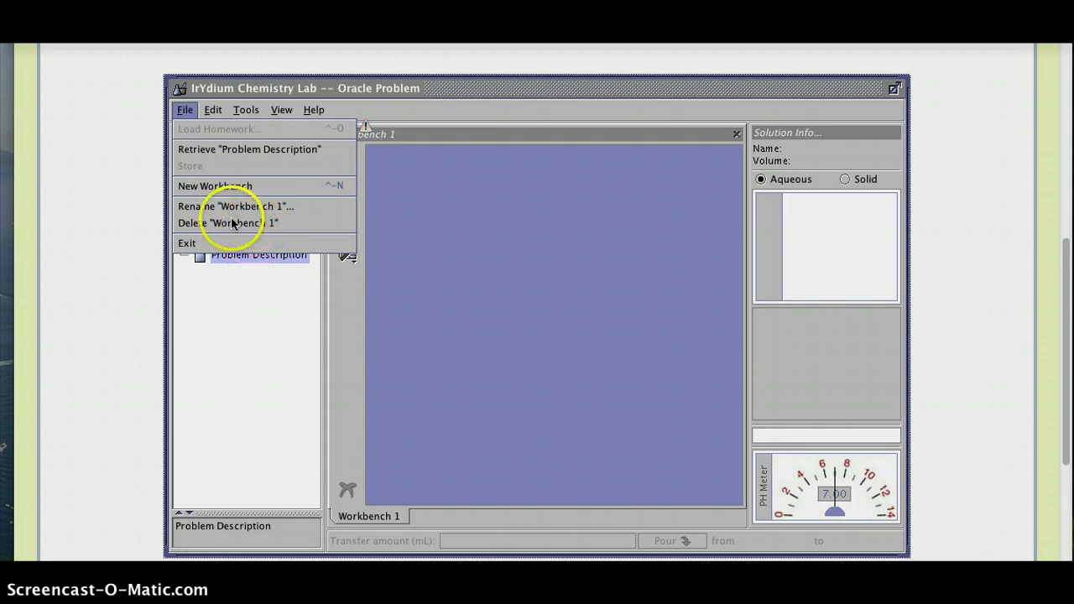
click(283, 254)
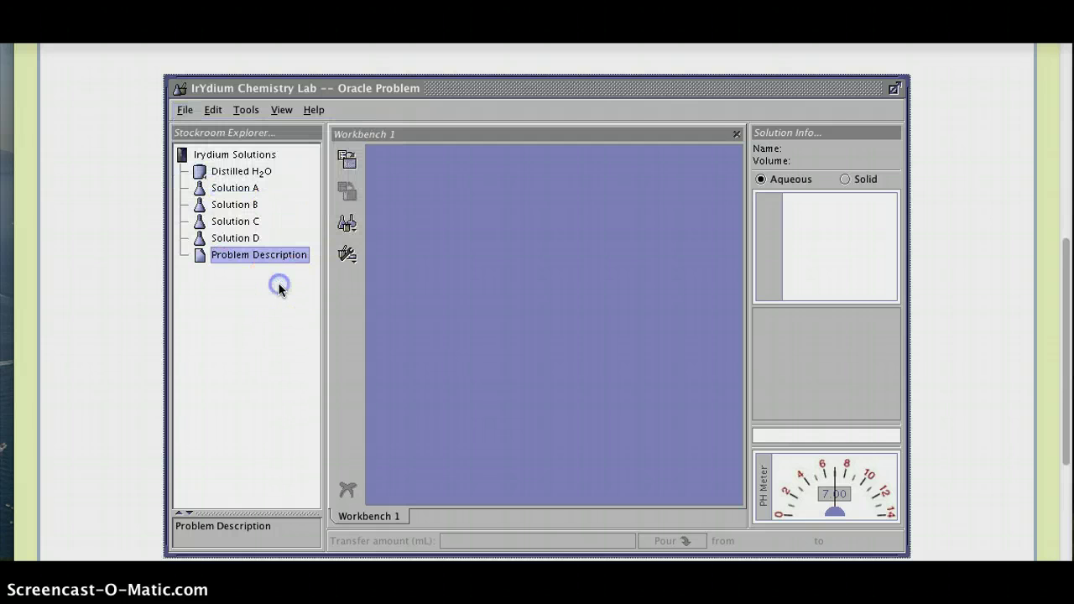
click(215, 110)
click(241, 109)
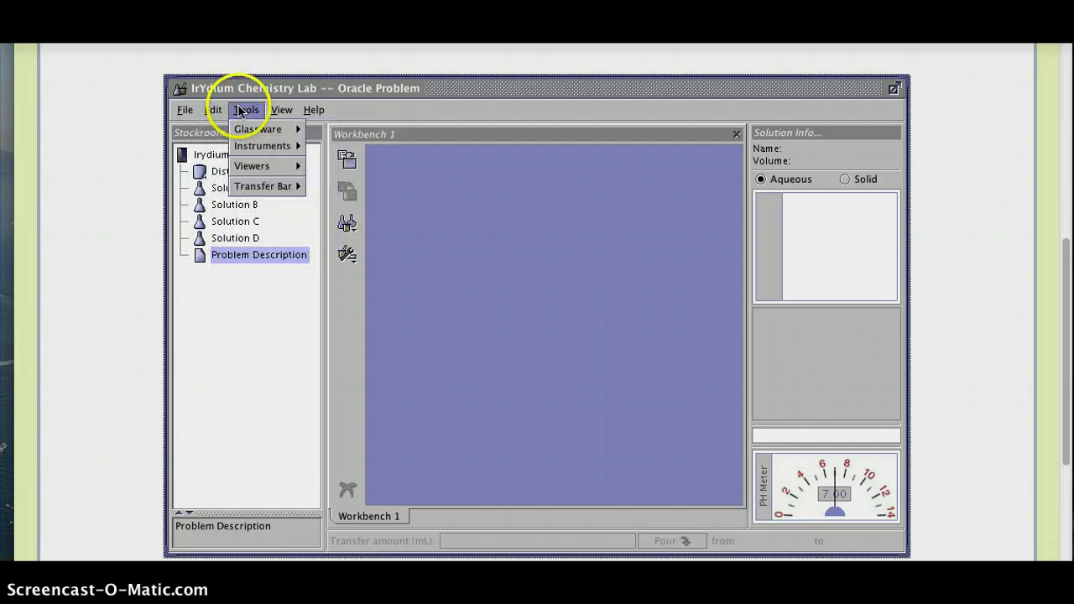
mouse_move(250, 132)
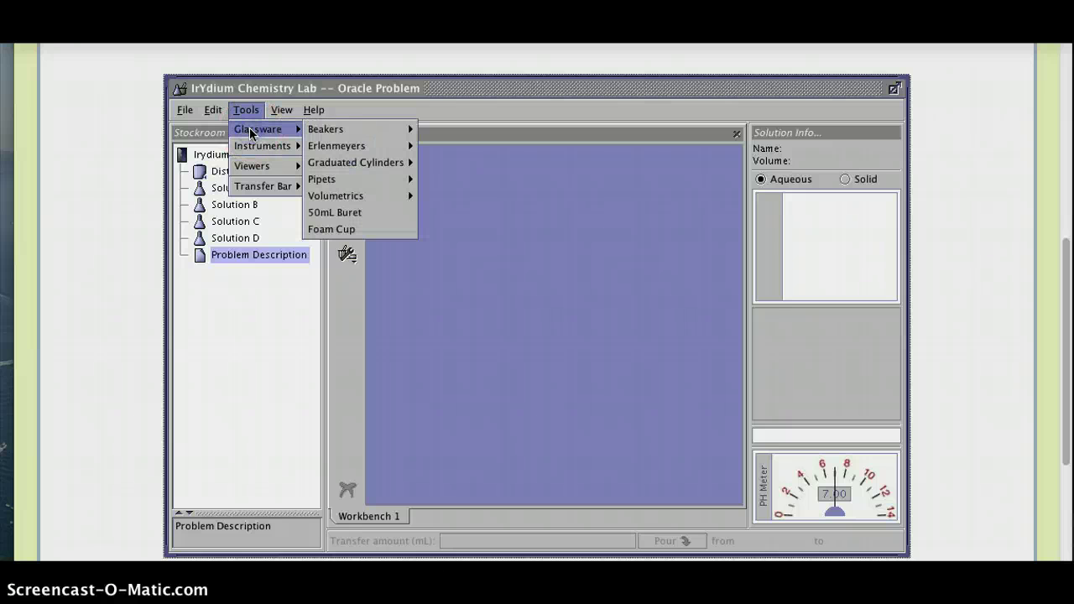
click(369, 132)
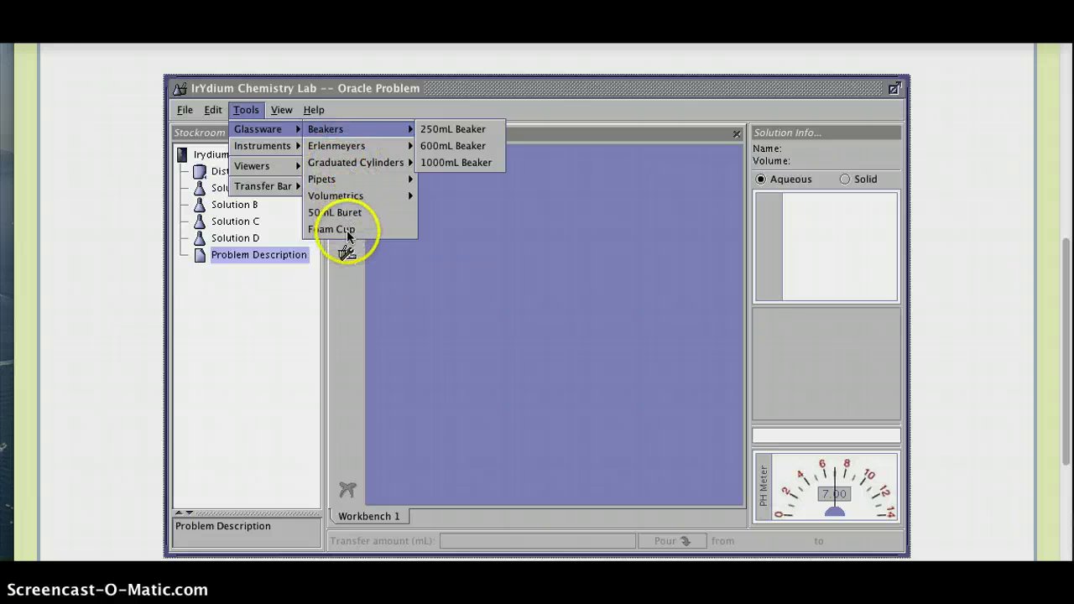
mouse_move(248, 149)
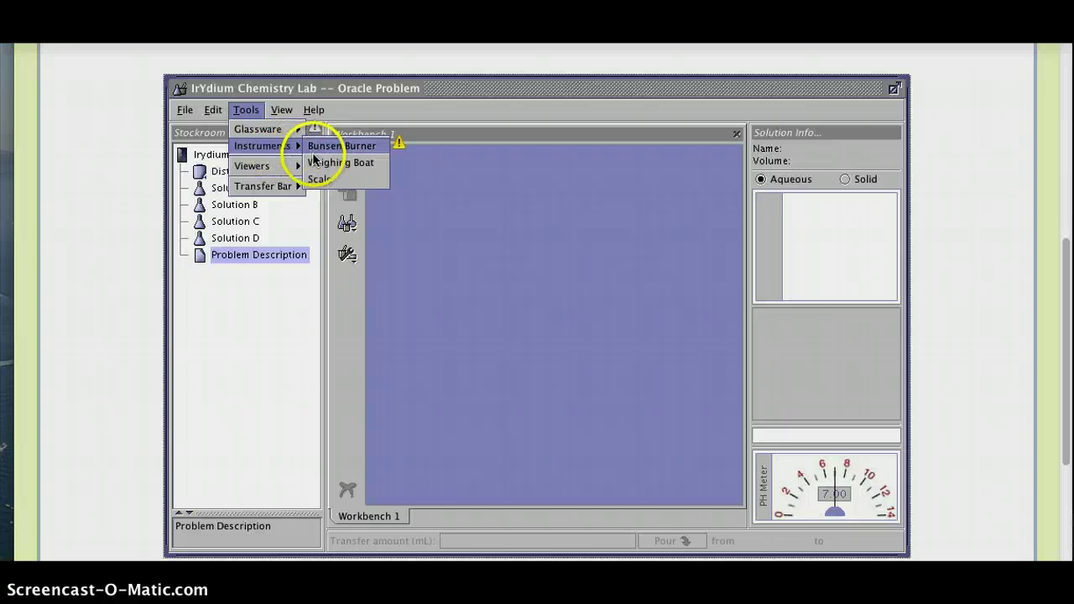
mouse_move(265, 169)
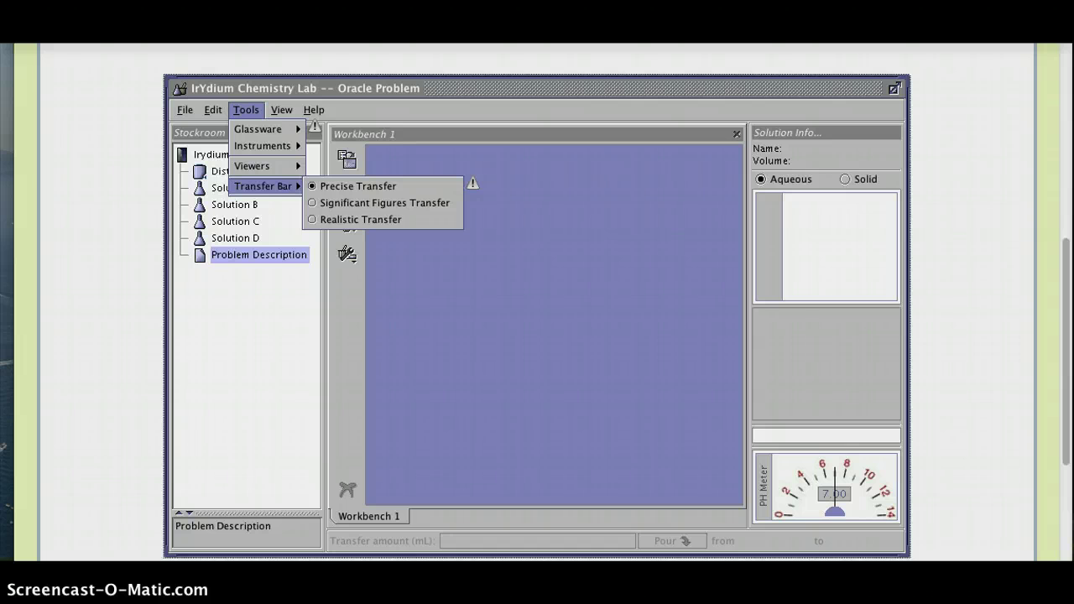
click(281, 110)
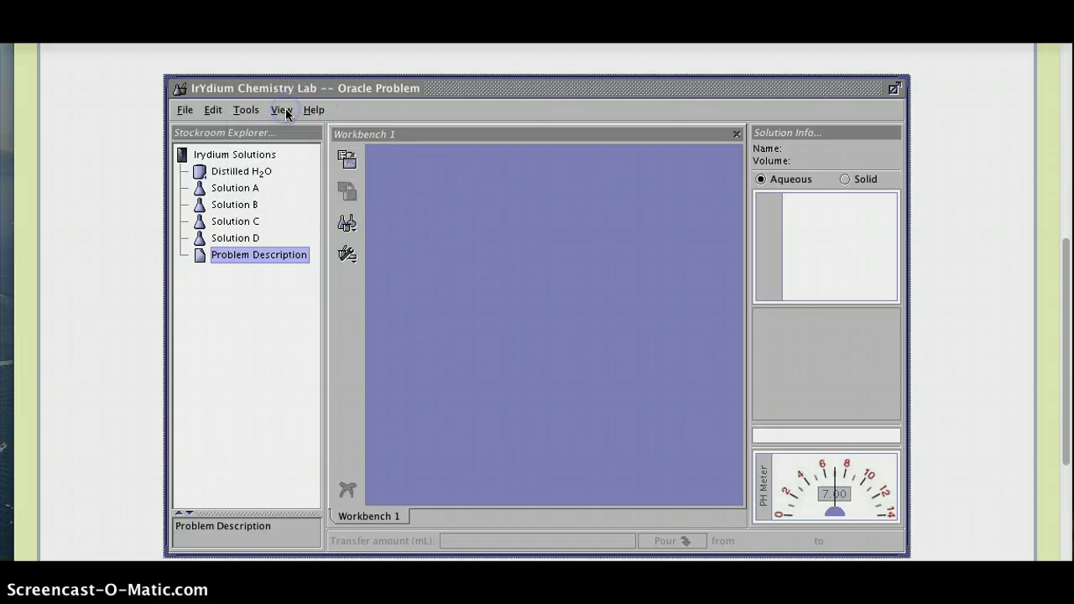
Browse the View > Themes colour options and the Help menu
click(284, 110)
click(291, 131)
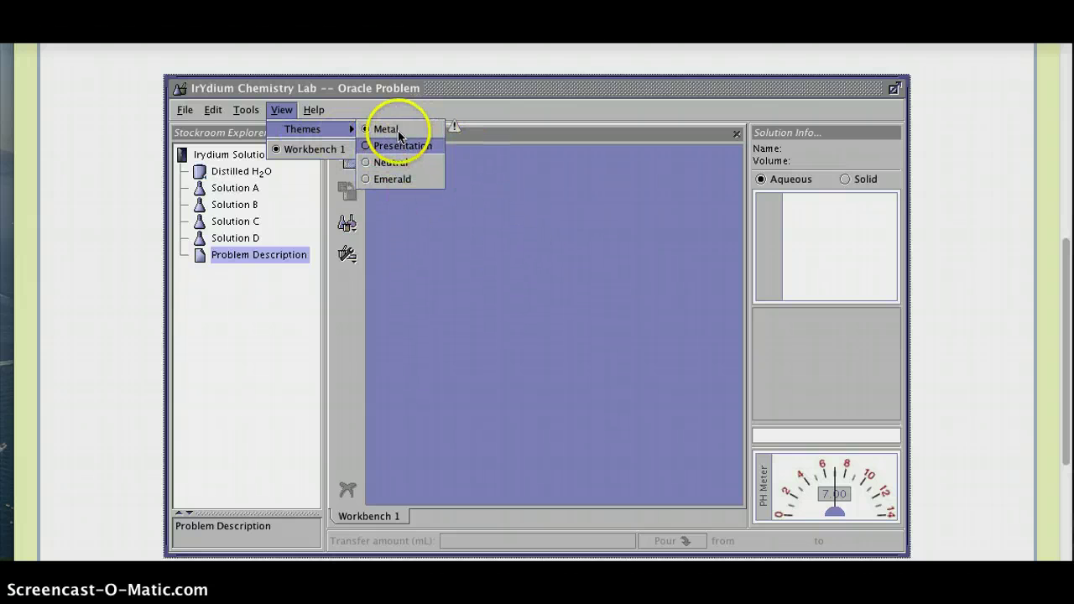
click(283, 110)
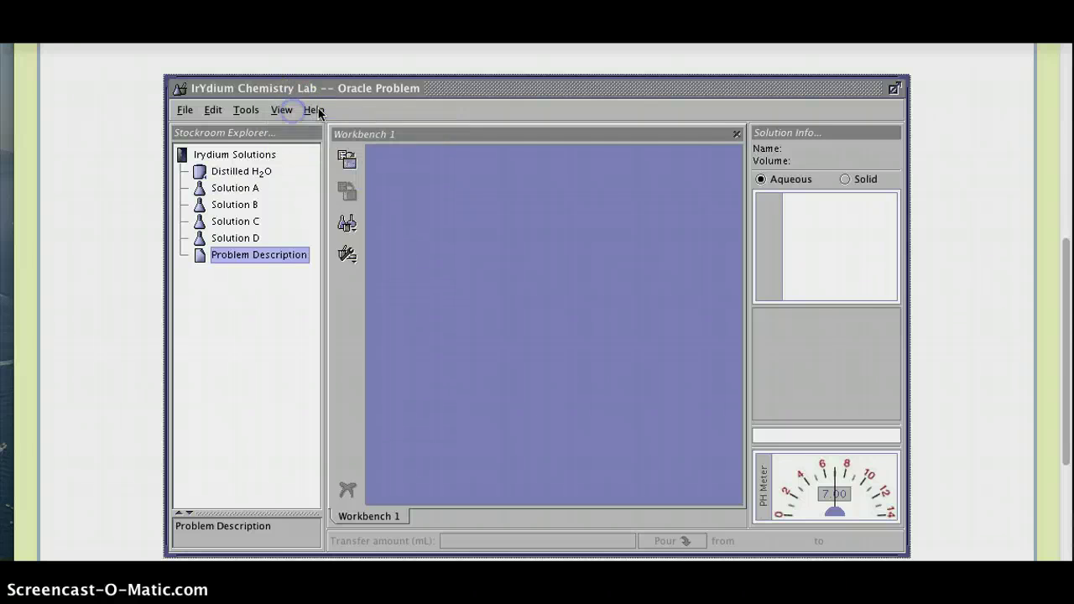
click(313, 110)
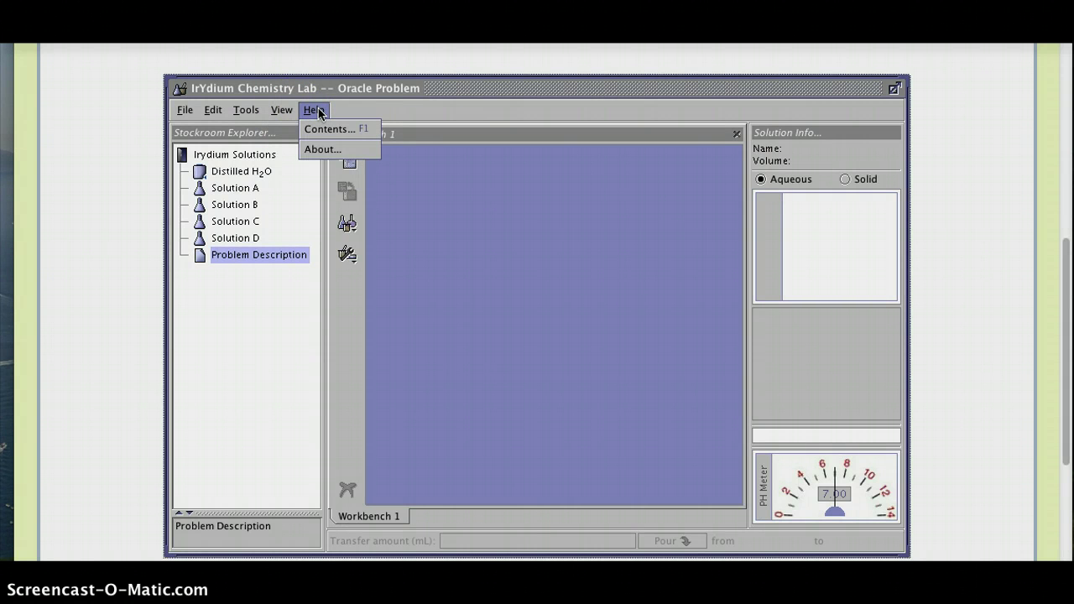
click(342, 107)
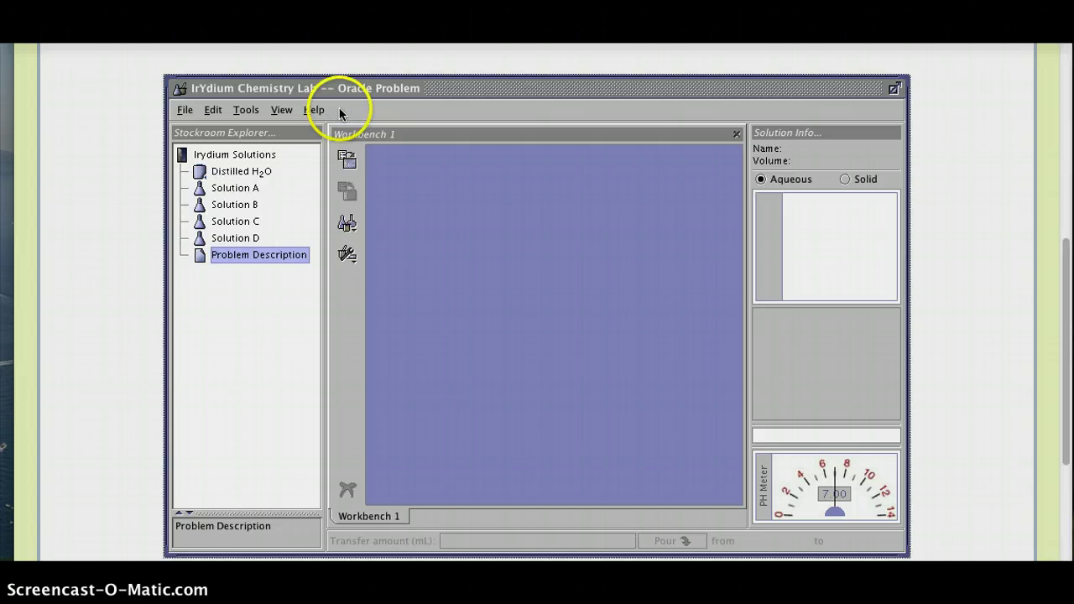
Reopen the Problem Description from the workbench toolbar
click(353, 194)
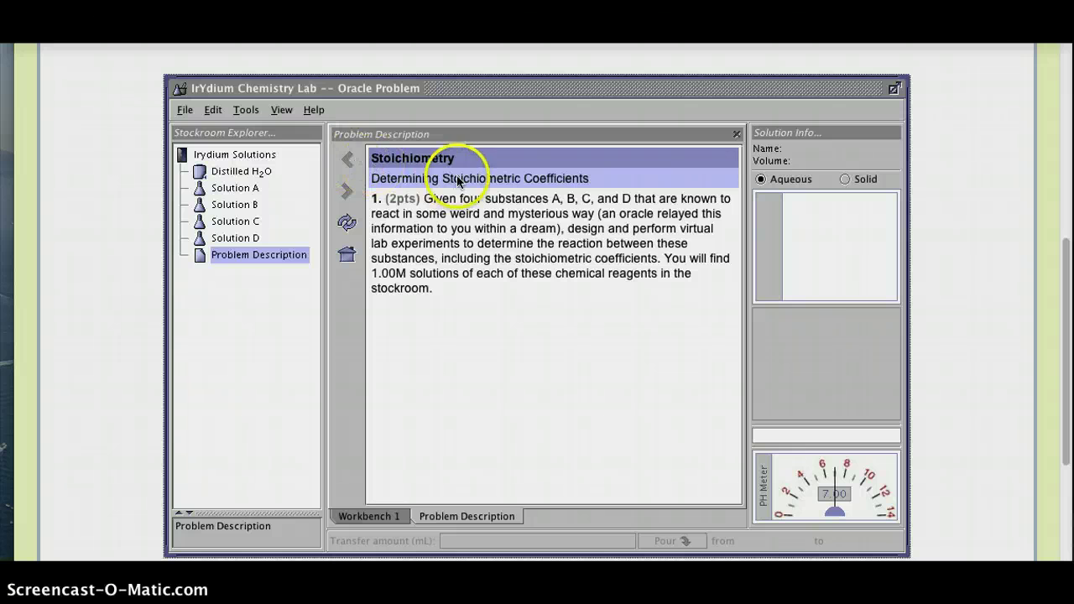
click(737, 135)
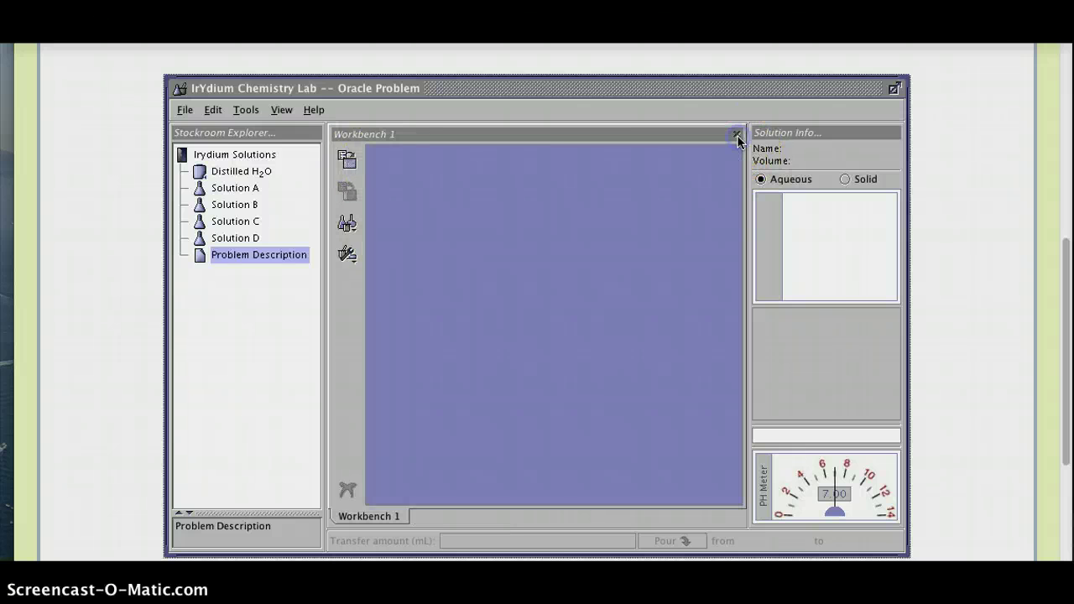
click(349, 167)
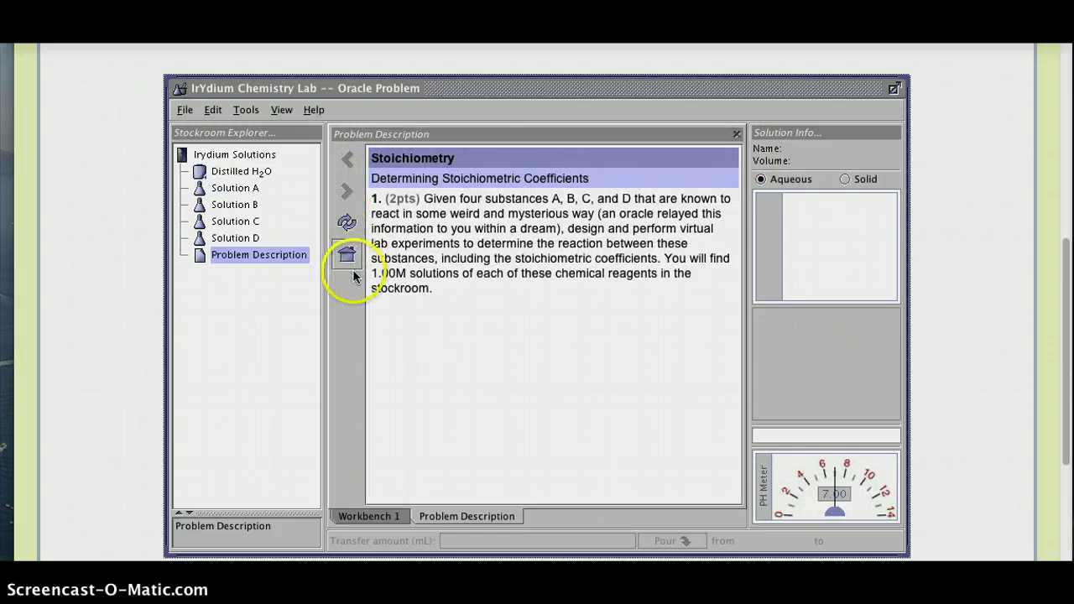
Back on Workbench 1, add a 250mL Beaker and move it onto the bench
click(397, 518)
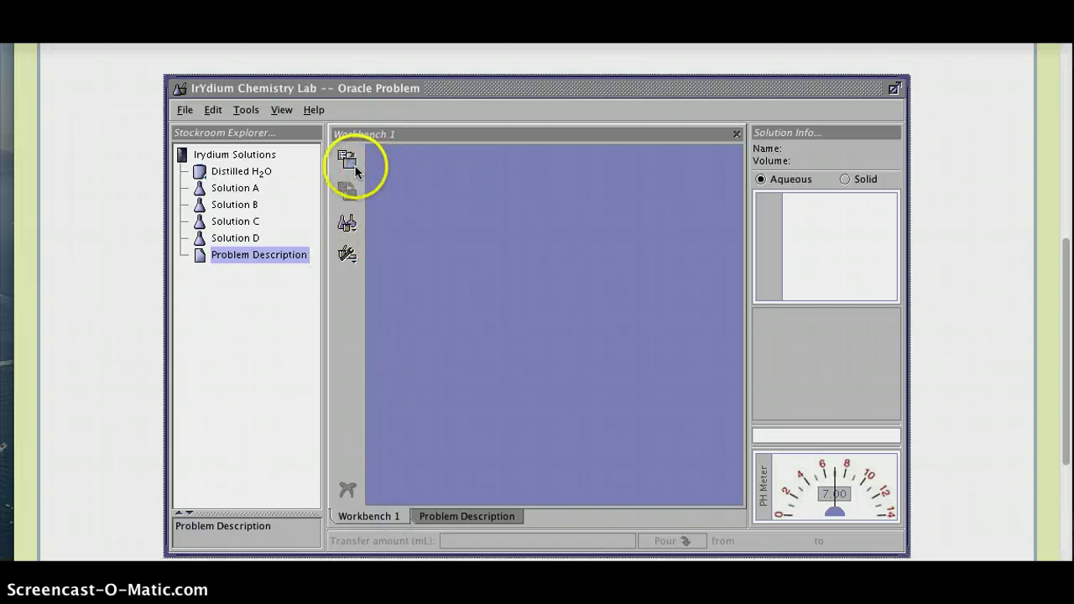
click(348, 224)
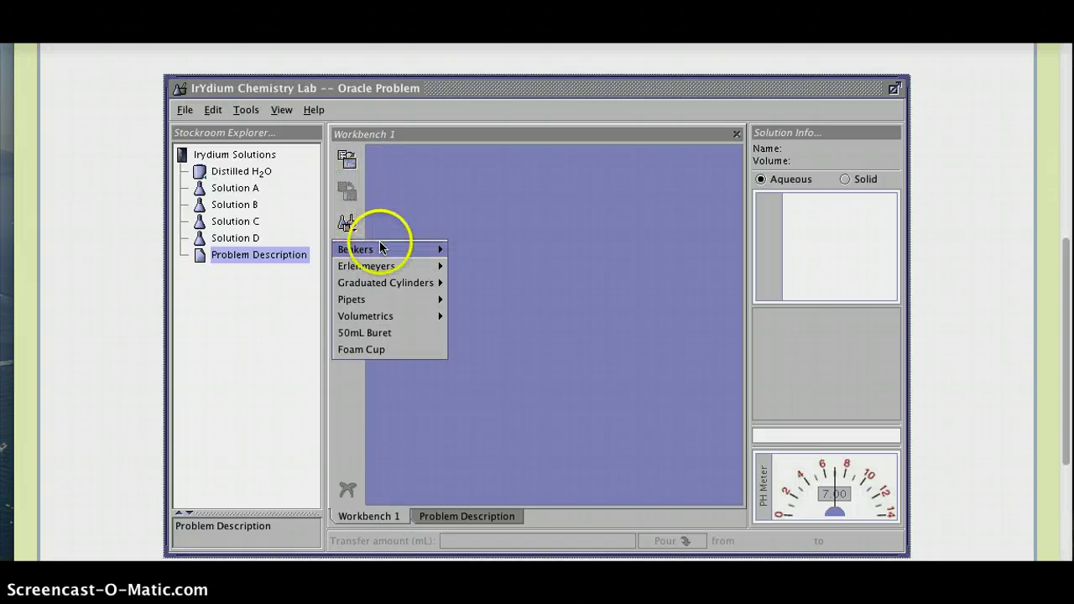
mouse_move(377, 254)
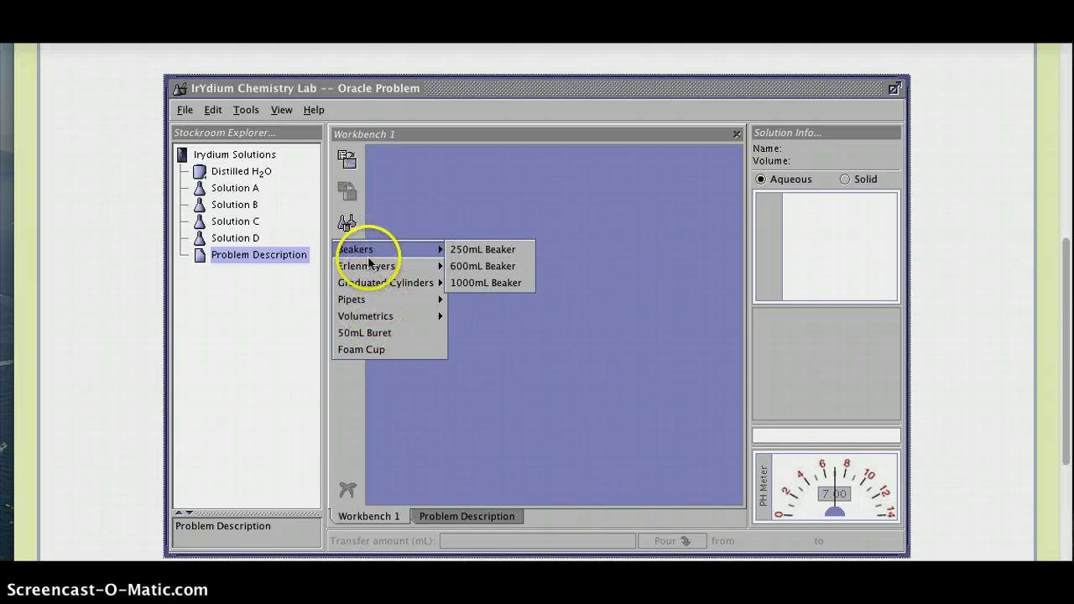
click(464, 252)
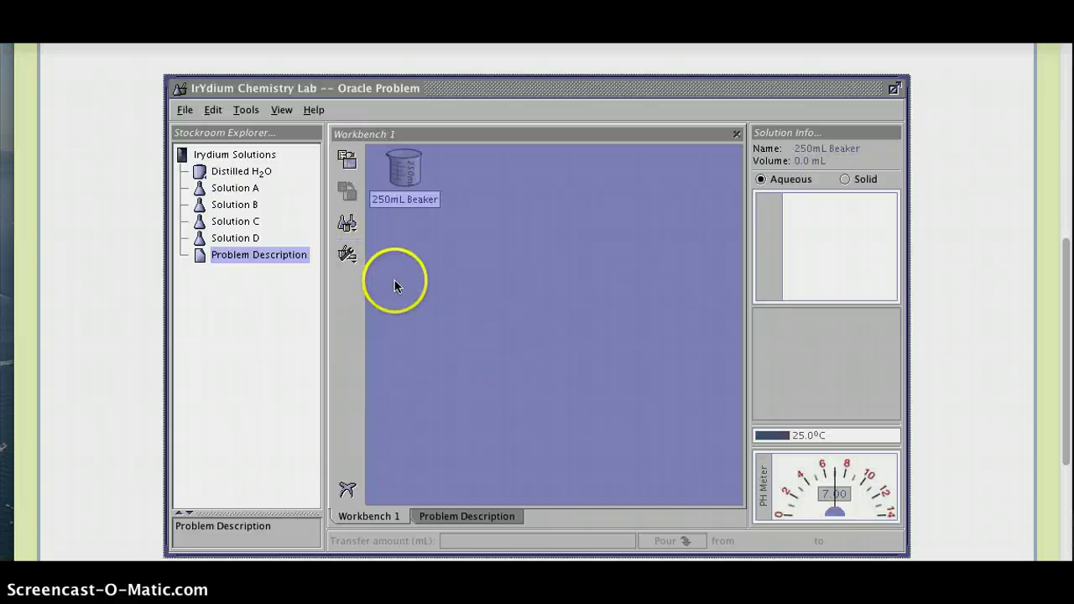
drag(420, 192, 442, 209)
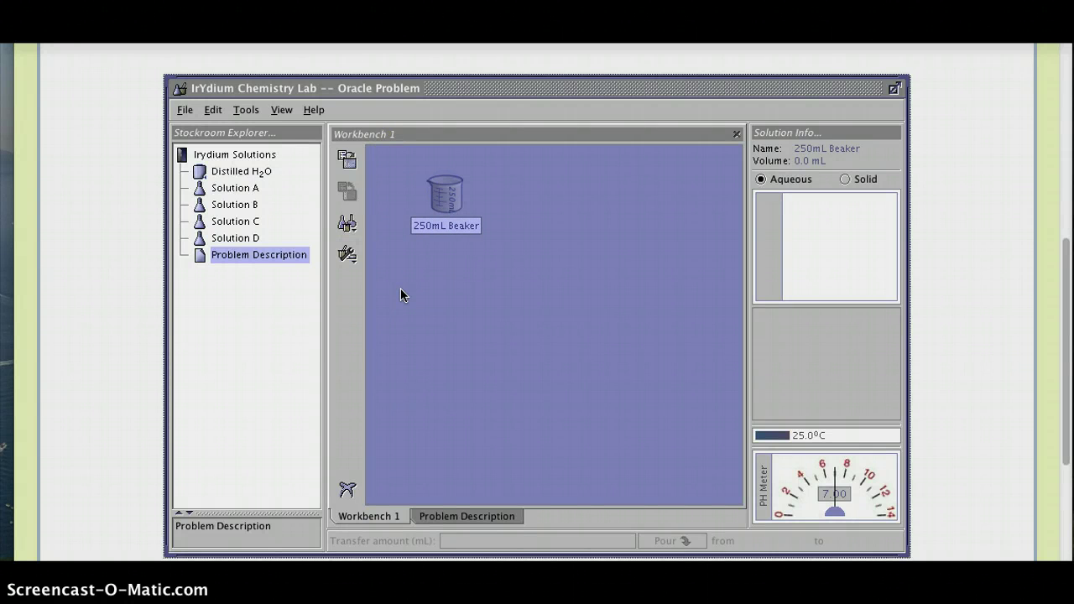
Add a 10mL graduated cylinder and set the beaker beside it mid-bench
click(354, 226)
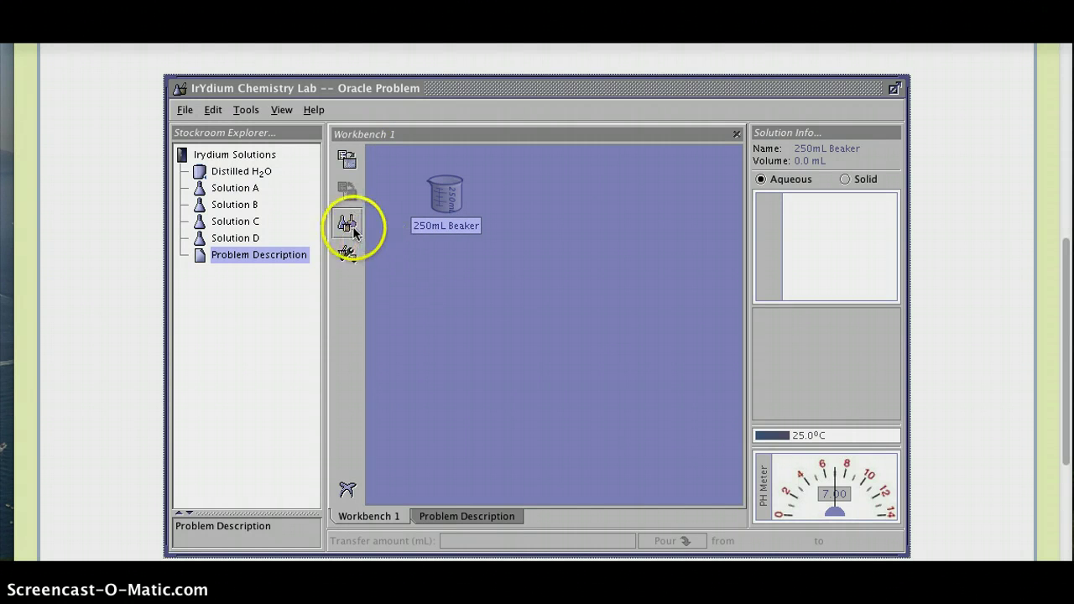
click(352, 268)
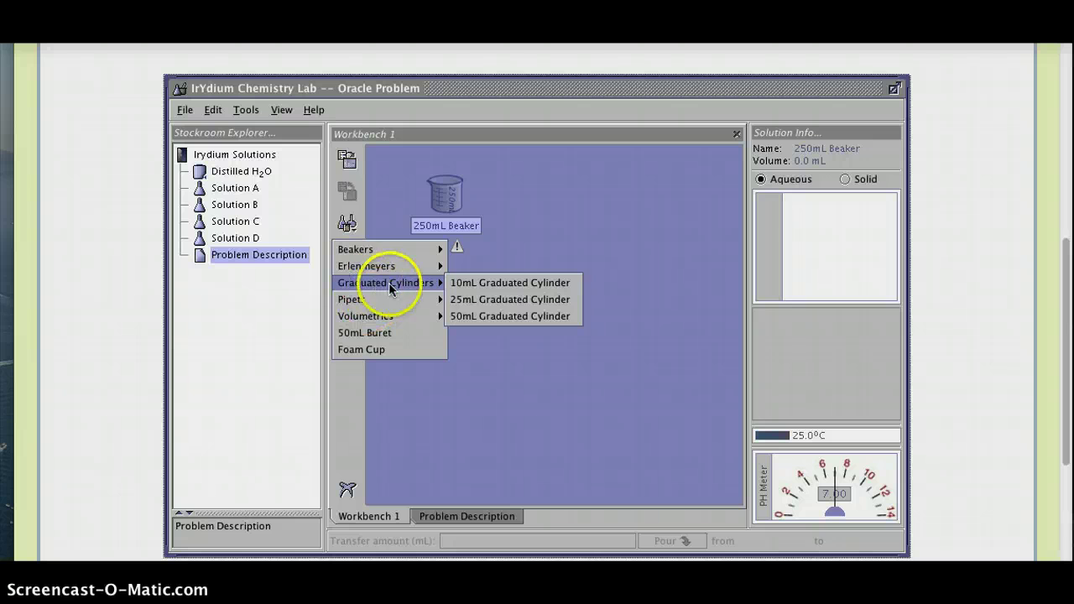
click(468, 285)
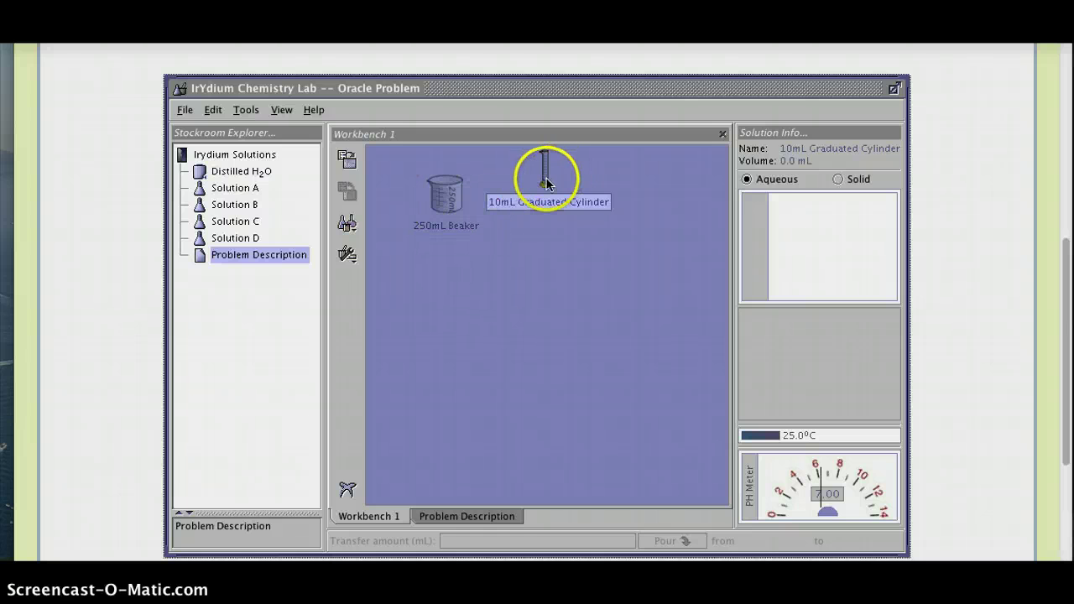
drag(545, 180, 654, 282)
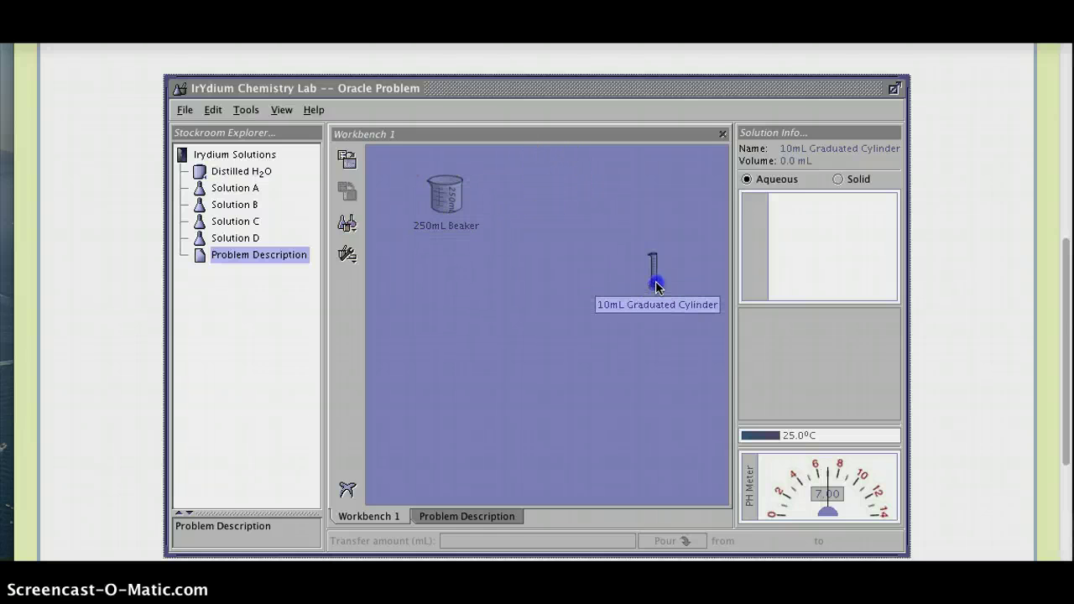
click(444, 197)
drag(445, 197, 539, 270)
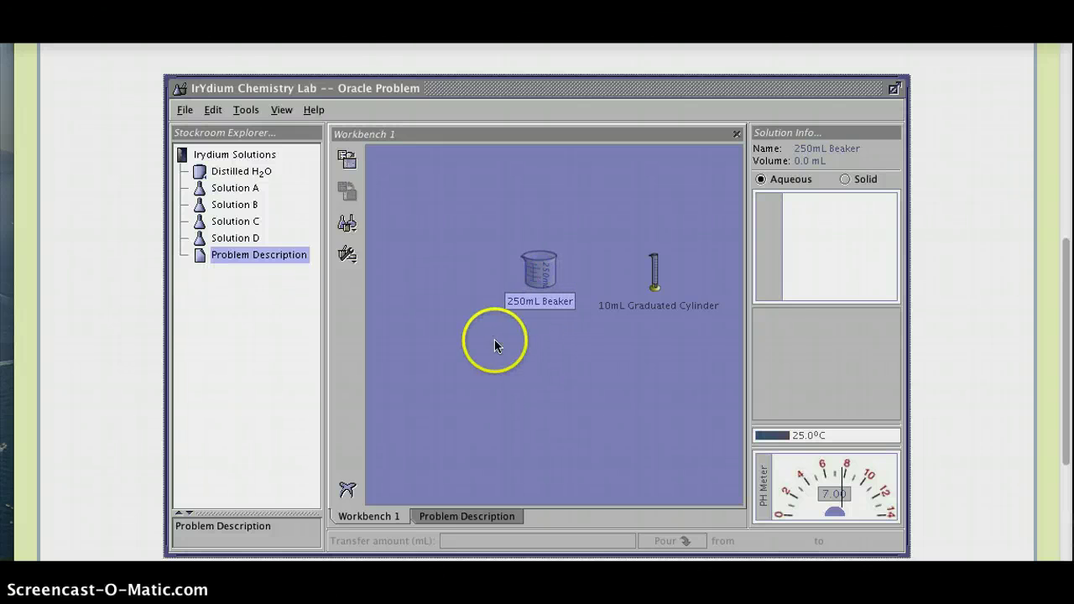
Place Solution A and Solution B flasks side by side on the workbench
click(246, 188)
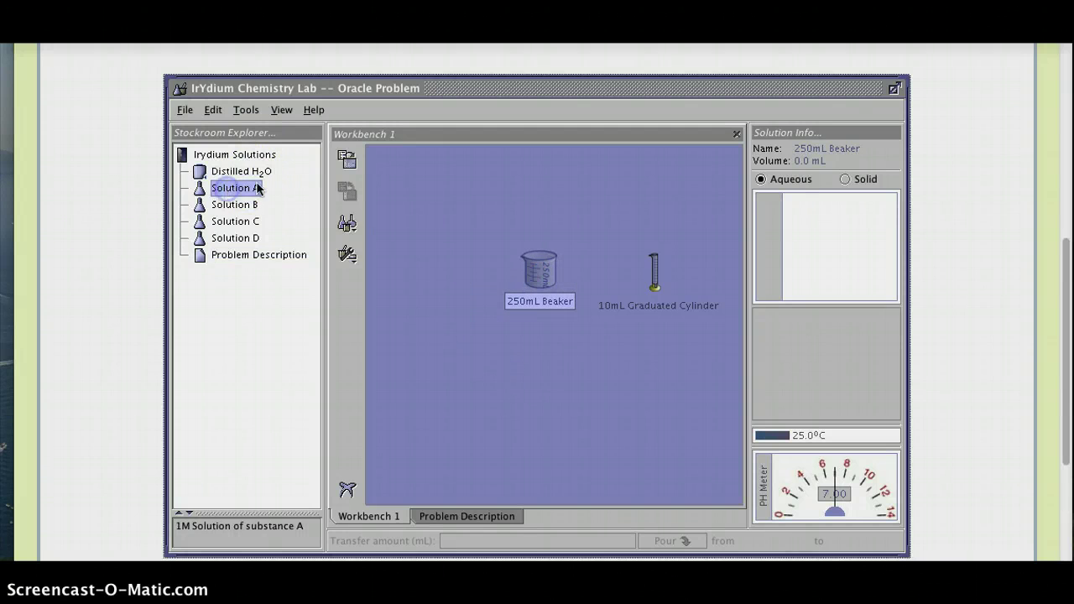
drag(257, 189, 445, 180)
drag(239, 205, 504, 186)
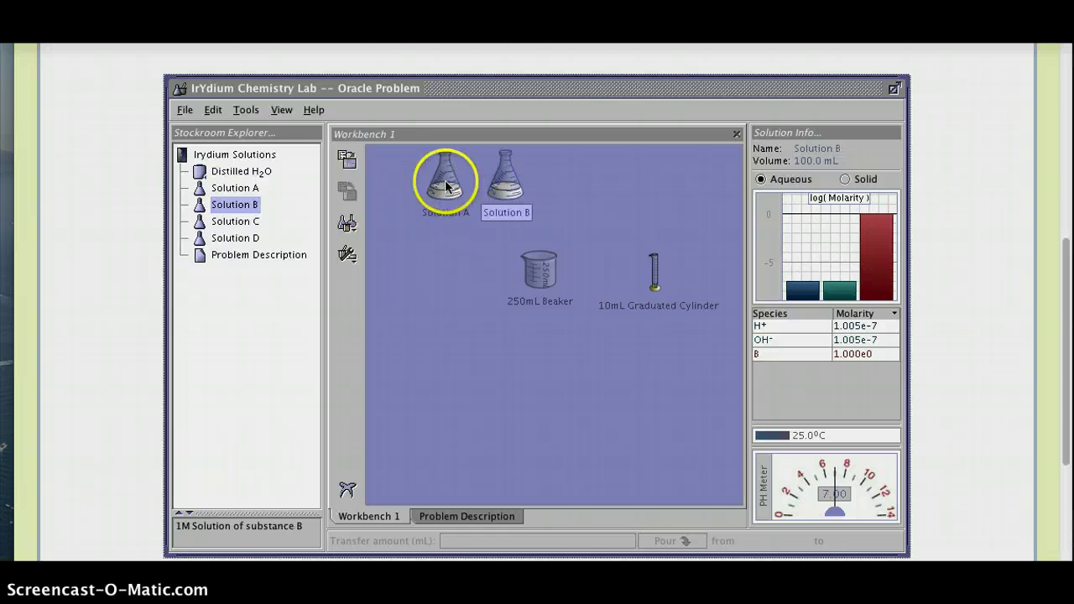
drag(439, 179, 401, 178)
click(501, 184)
drag(495, 188, 473, 191)
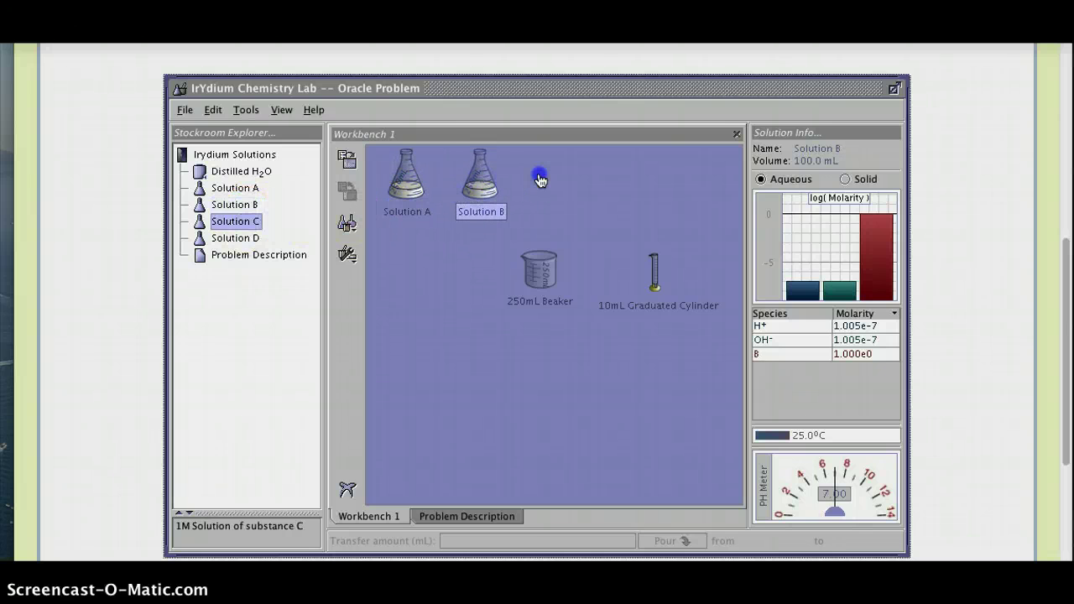
Add Solution C and D flasks and line them up to the right
drag(550, 179, 547, 179)
drag(233, 237, 631, 187)
drag(541, 183, 636, 188)
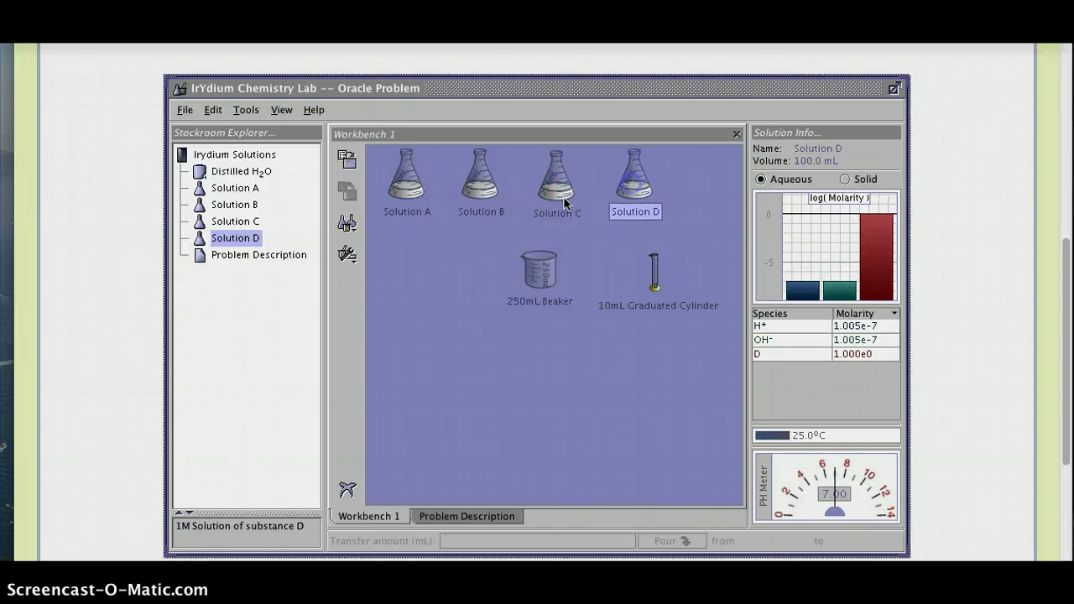
Show species amounts in moles instead of Molarity and inspect the Solution C and B flasks
click(893, 314)
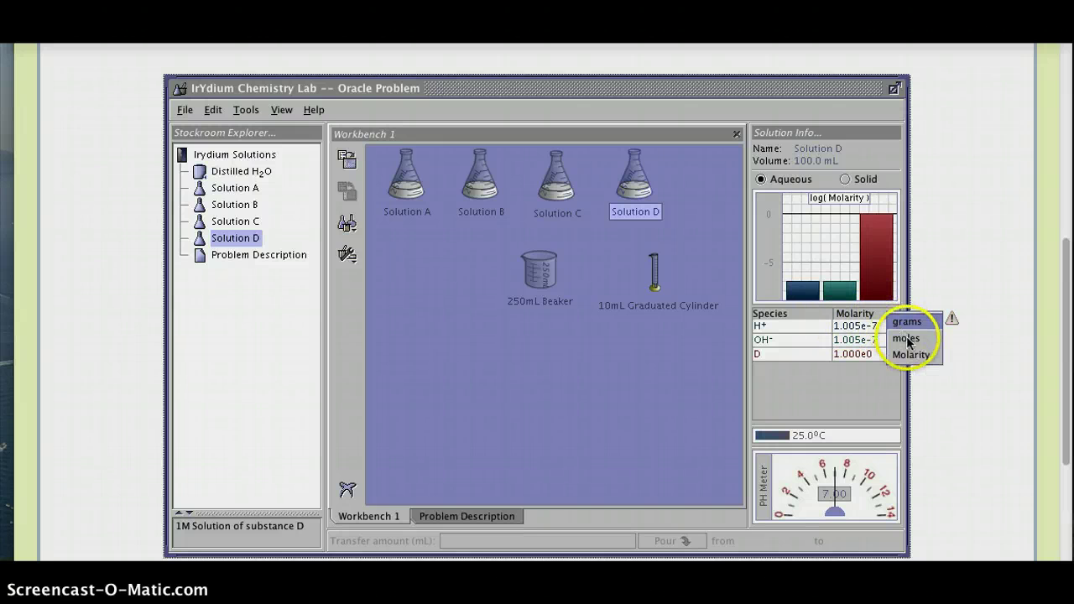
click(906, 338)
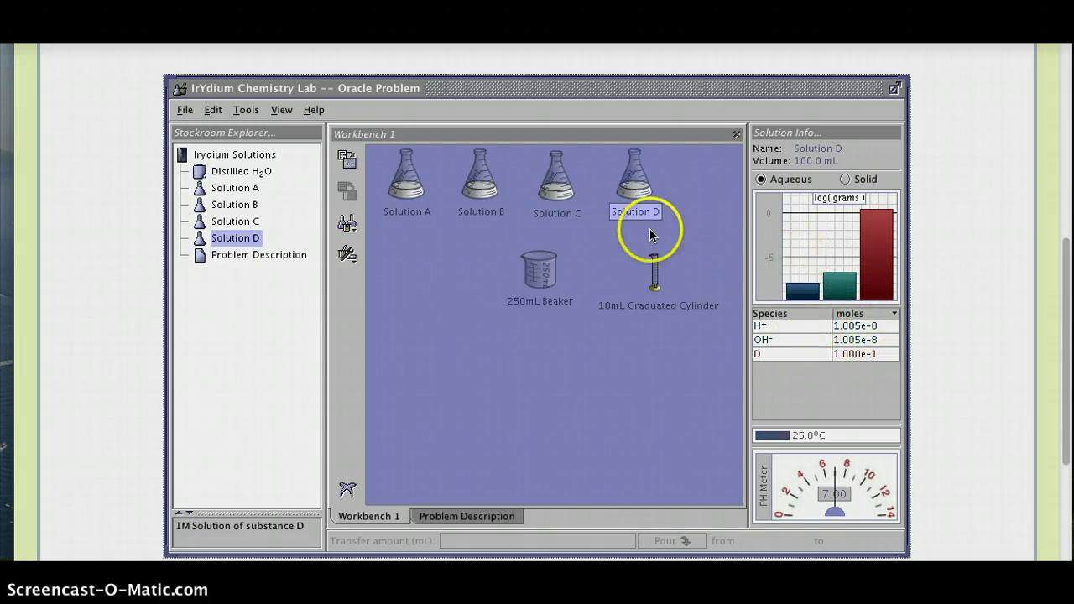
click(560, 191)
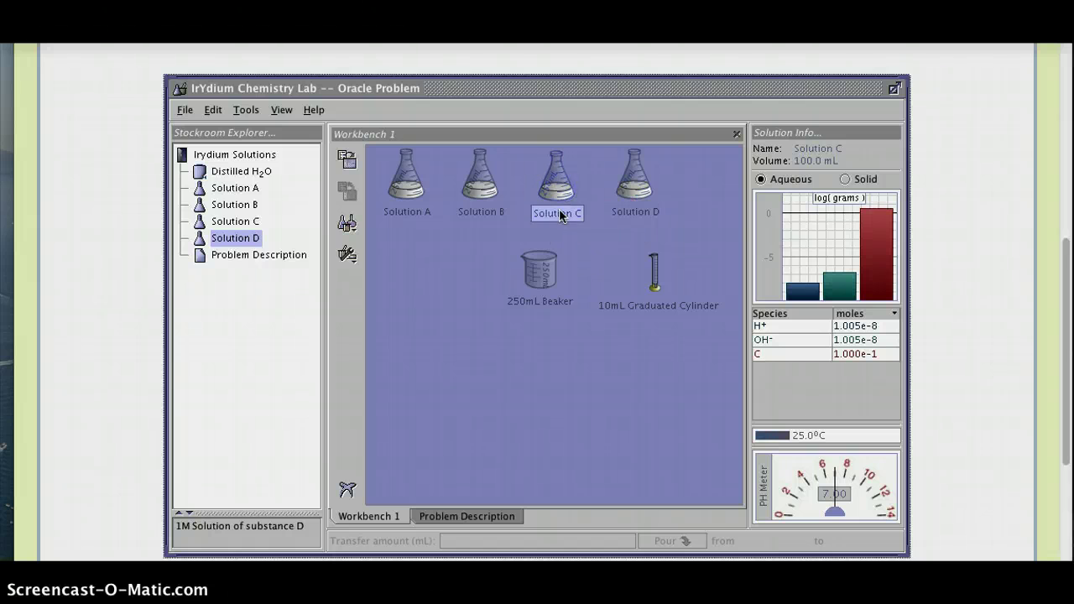
click(479, 178)
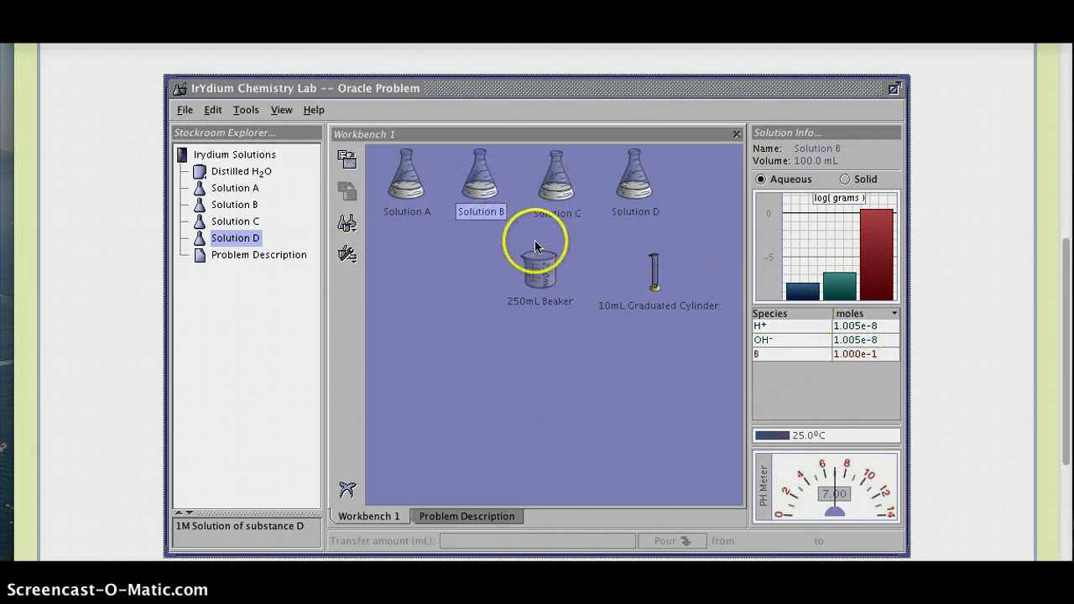
Nudge the 250mL Beaker down and left, then check the Solution C and A flasks
drag(579, 297, 522, 292)
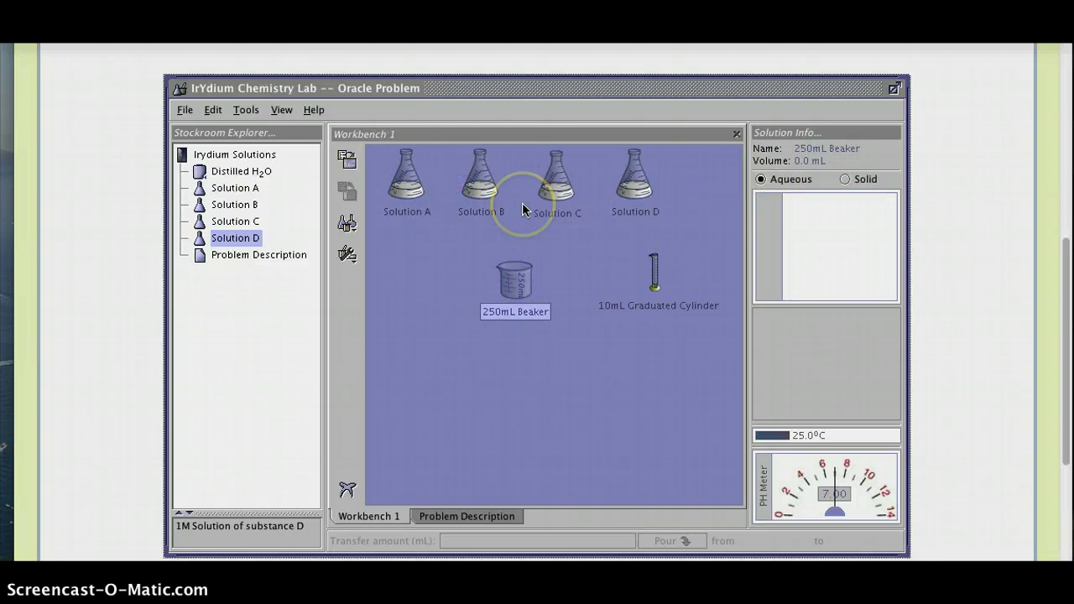
mouse_move(431, 192)
mouse_down()
mouse_move(504, 324)
mouse_move(567, 272)
mouse_up()
click(549, 190)
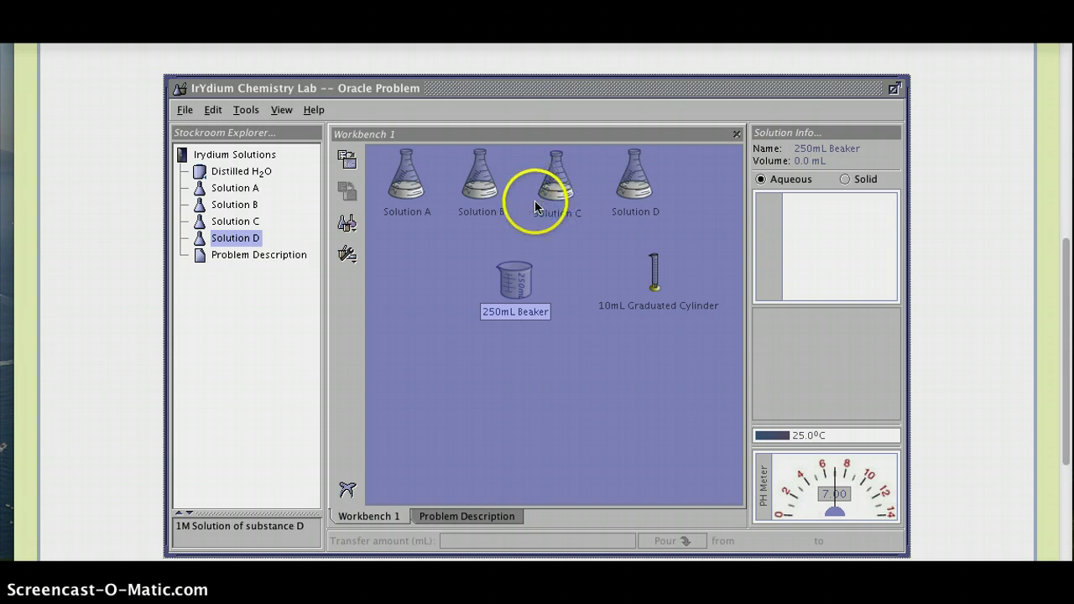
click(411, 193)
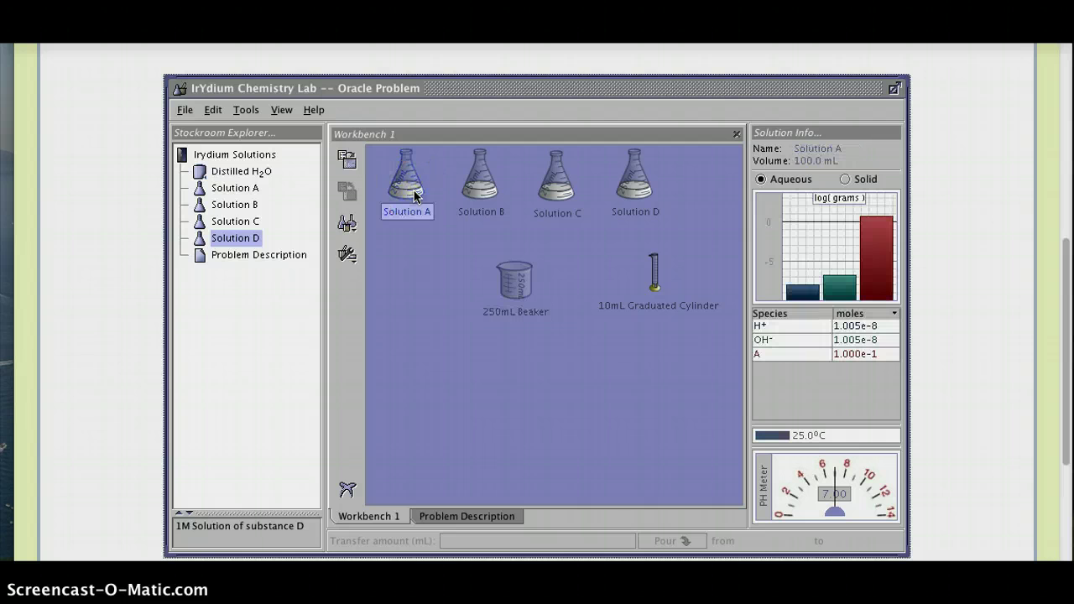
Move Solution A nearer the beaker and add a 10mL Pipet from Glassware > Pipets
click(503, 286)
drag(436, 199, 587, 308)
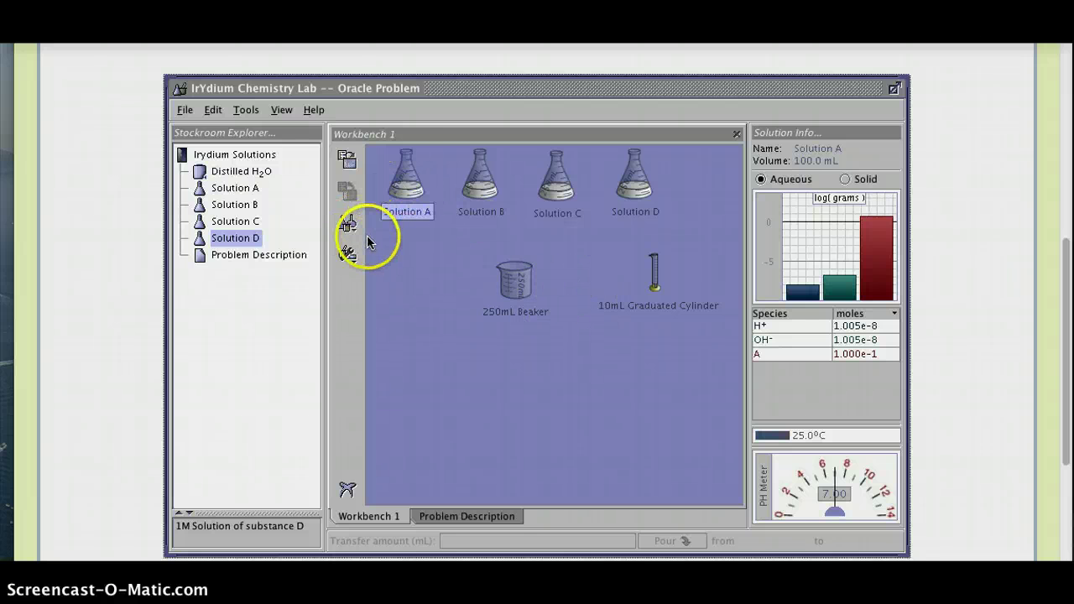
click(348, 224)
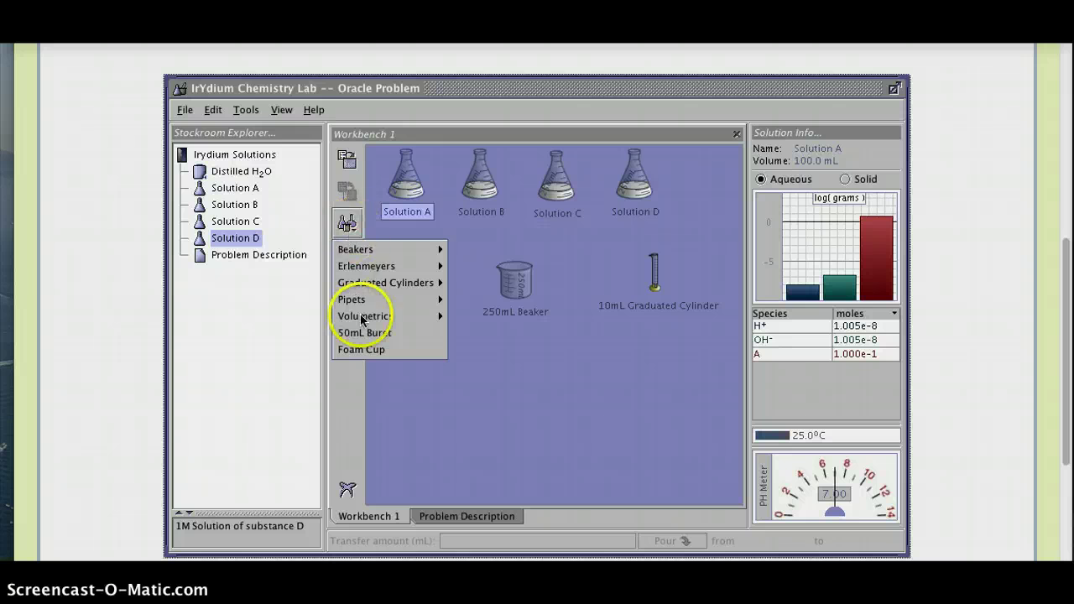
click(352, 300)
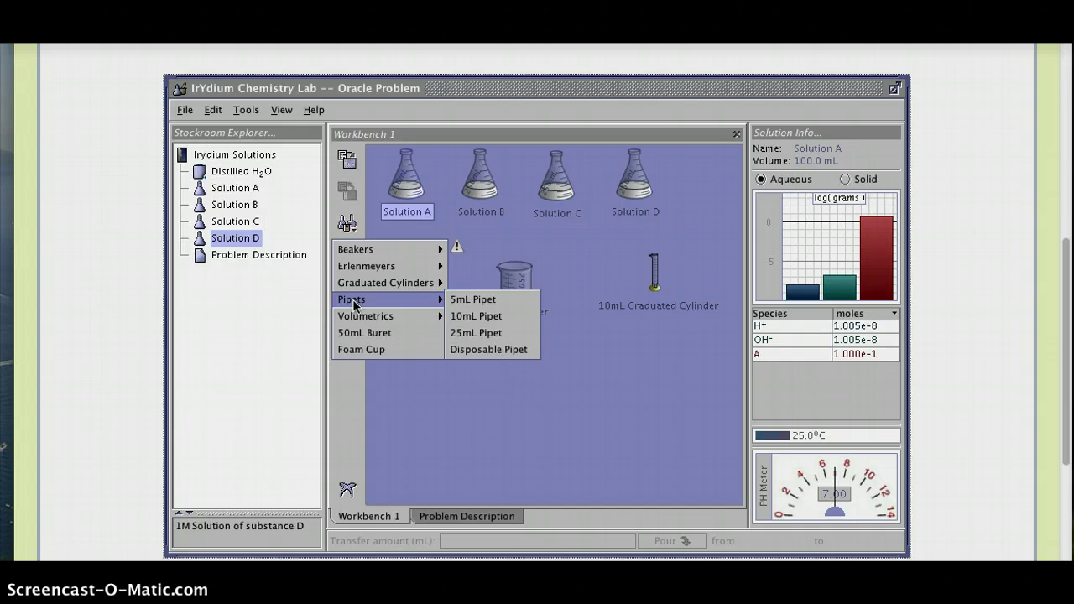
click(471, 317)
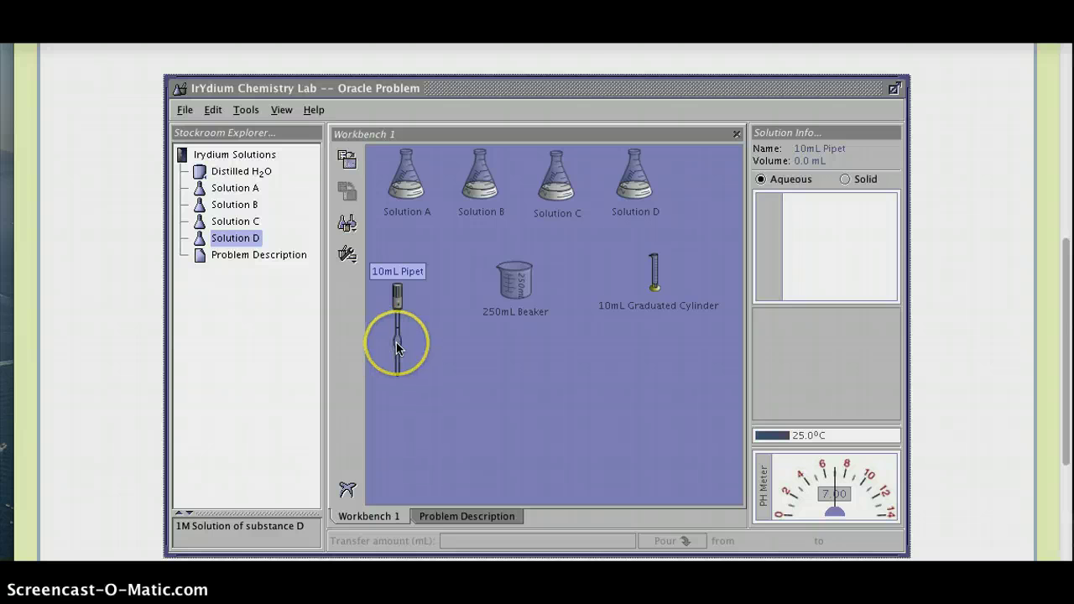
Browse the glassware list again, then select the new 10mL Pipet
click(347, 223)
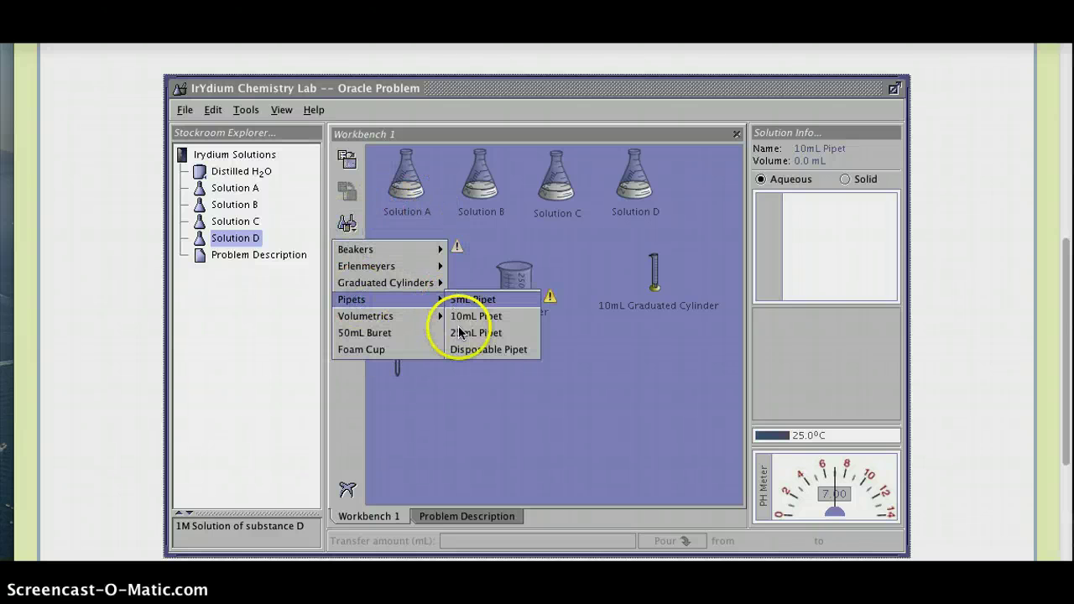
mouse_move(395, 316)
mouse_move(422, 299)
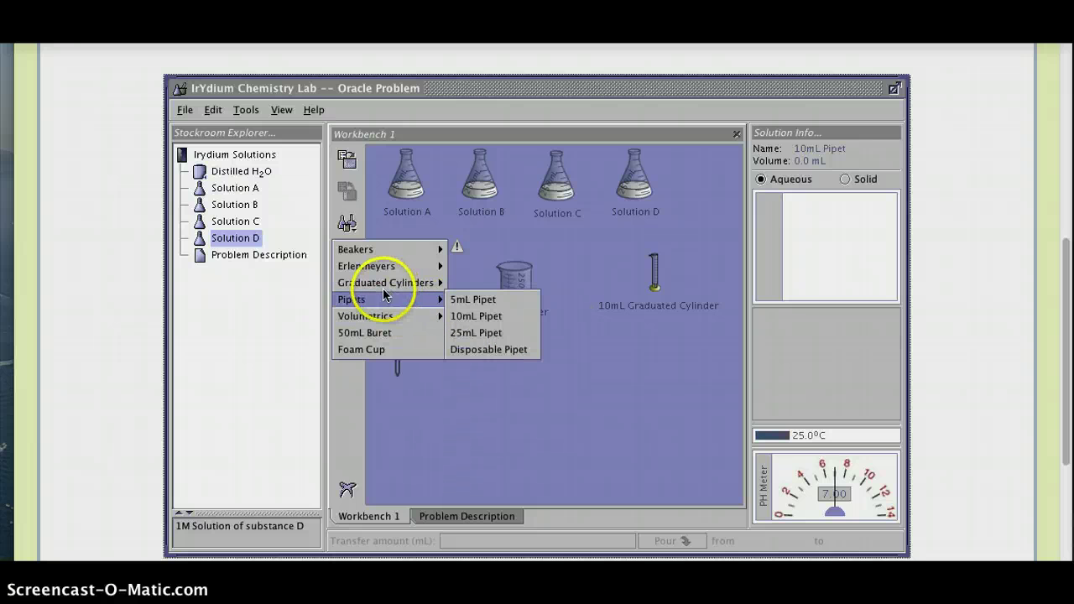
click(603, 395)
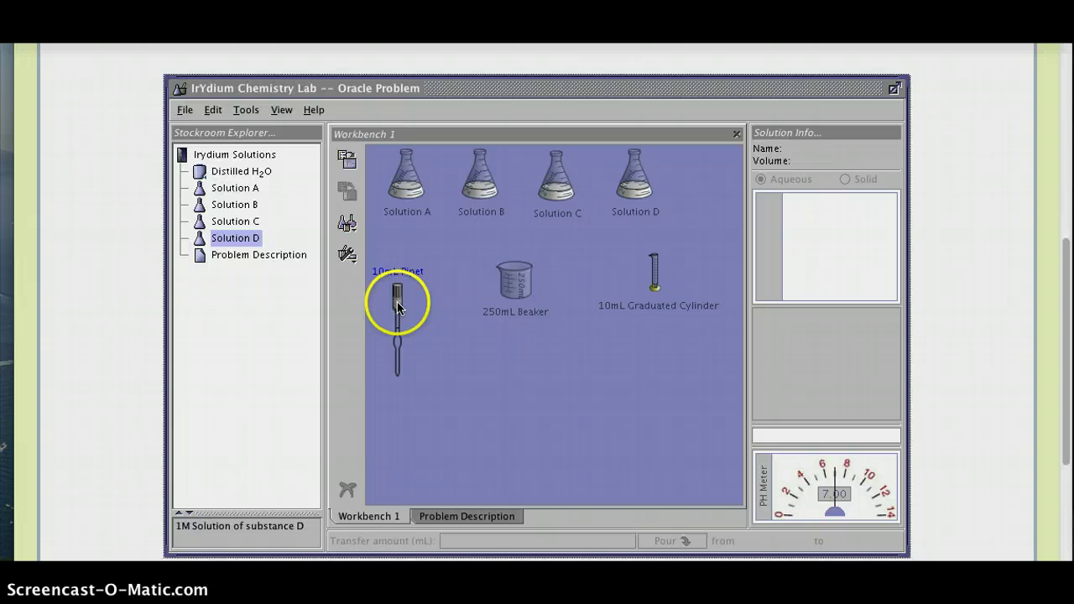
click(399, 306)
Put the 10mL Pipet into the Solution A flask and withdraw 10 mL
drag(399, 306, 444, 334)
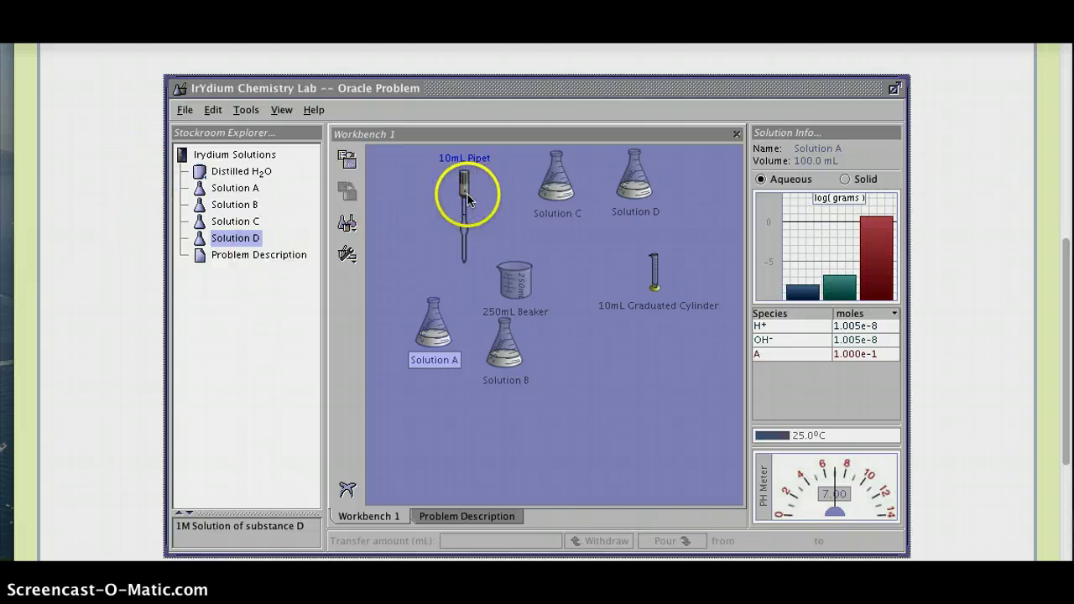
drag(463, 189, 399, 257)
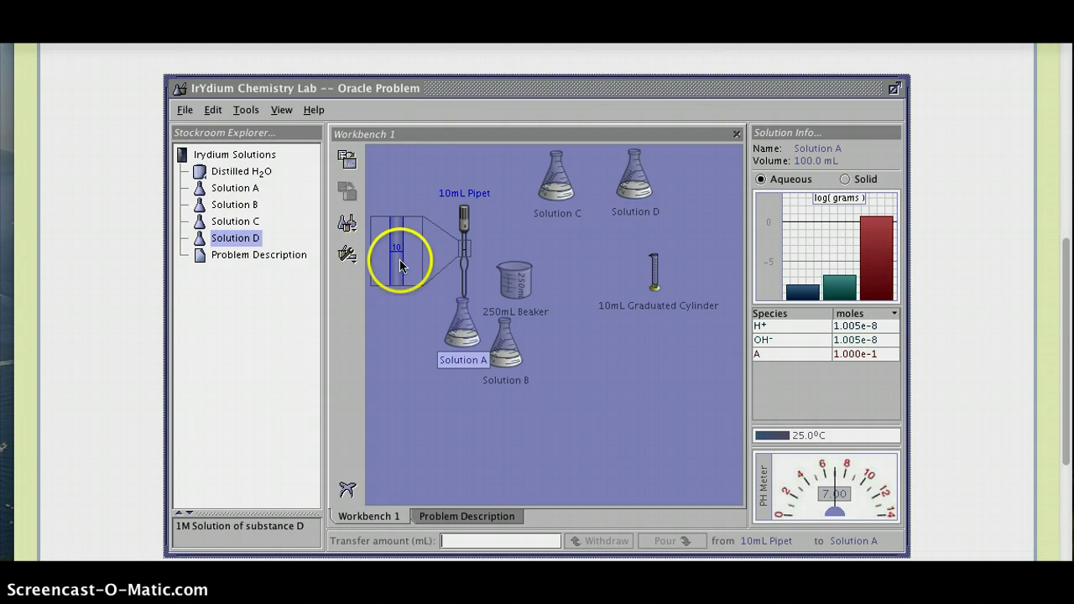
drag(399, 258, 425, 267)
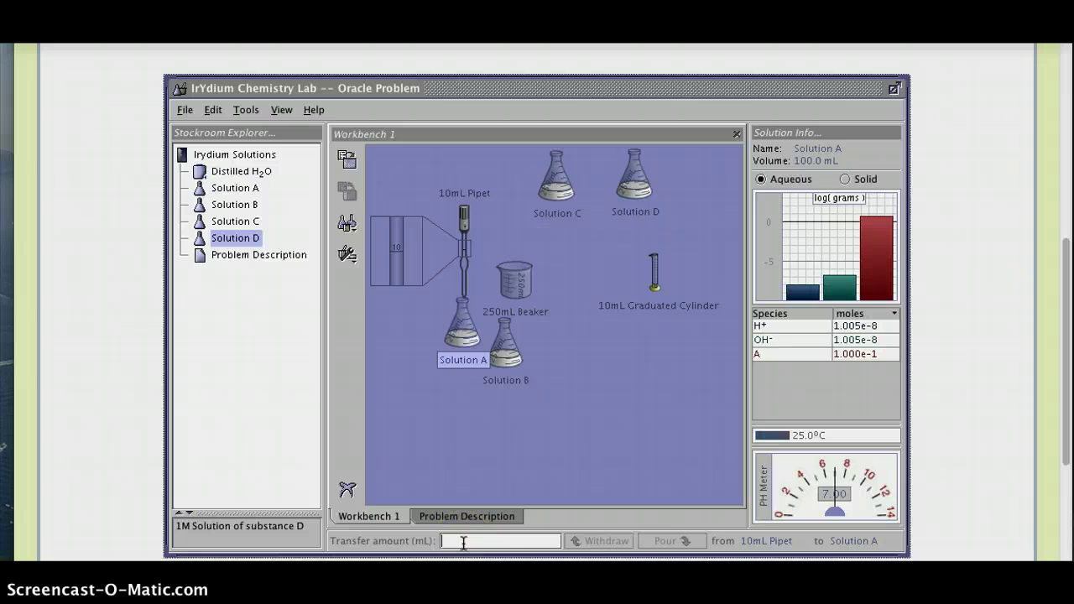
text(10)
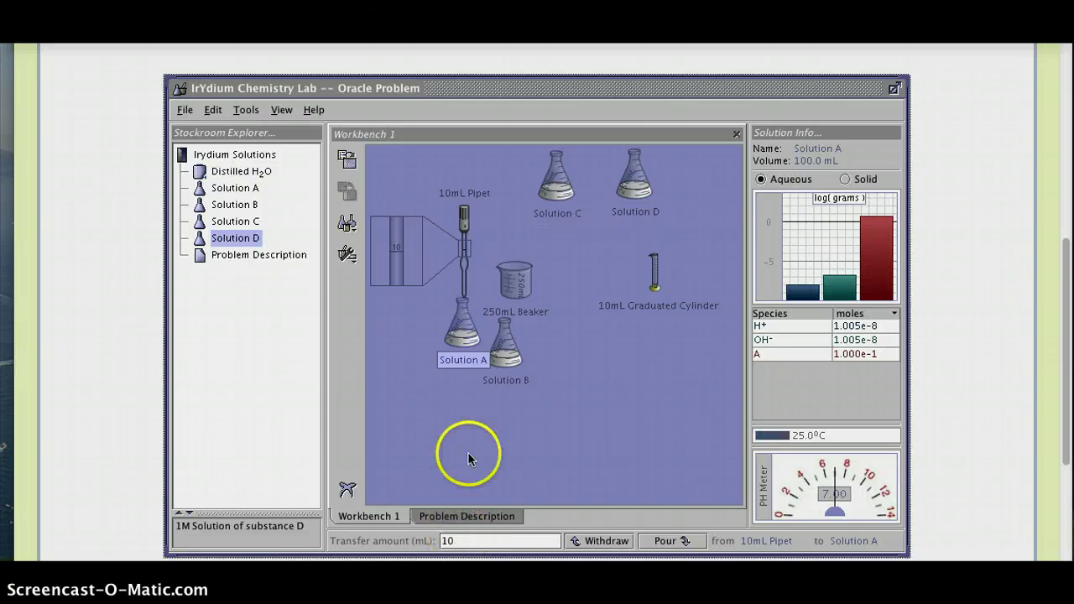
click(604, 541)
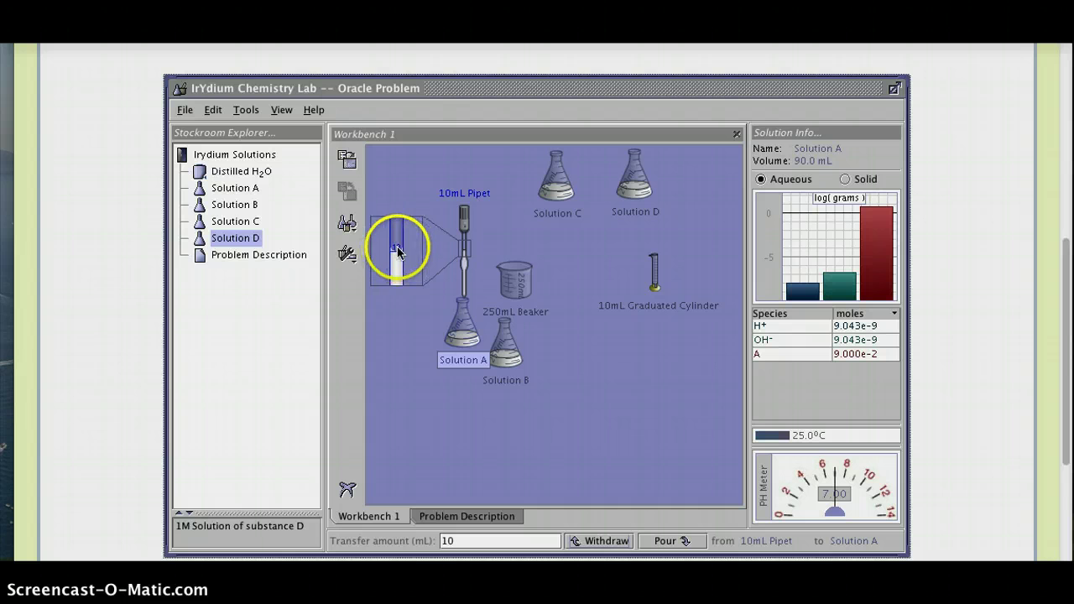
click(464, 214)
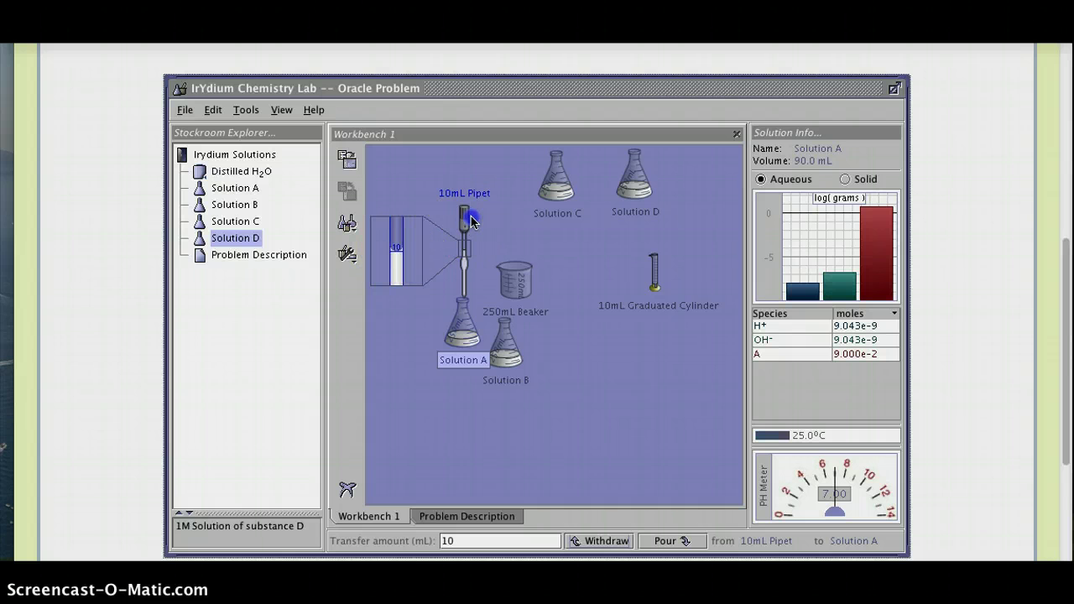
Pour all 10 mL from the pipet into the 250mL Beaker (1.000e-2 mol A)
drag(476, 217, 515, 239)
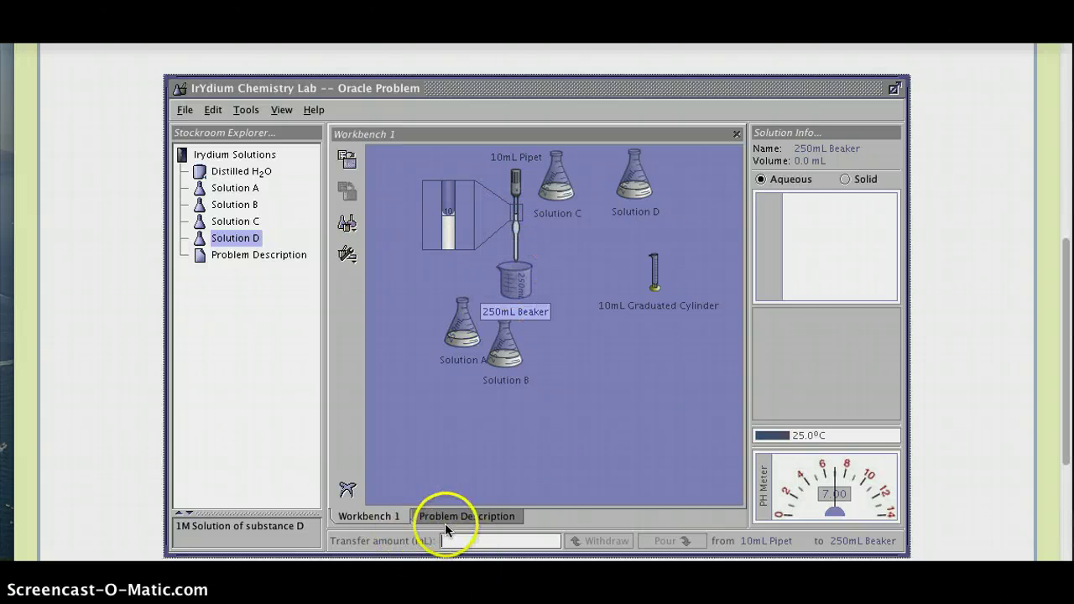
click(467, 541)
text(10)
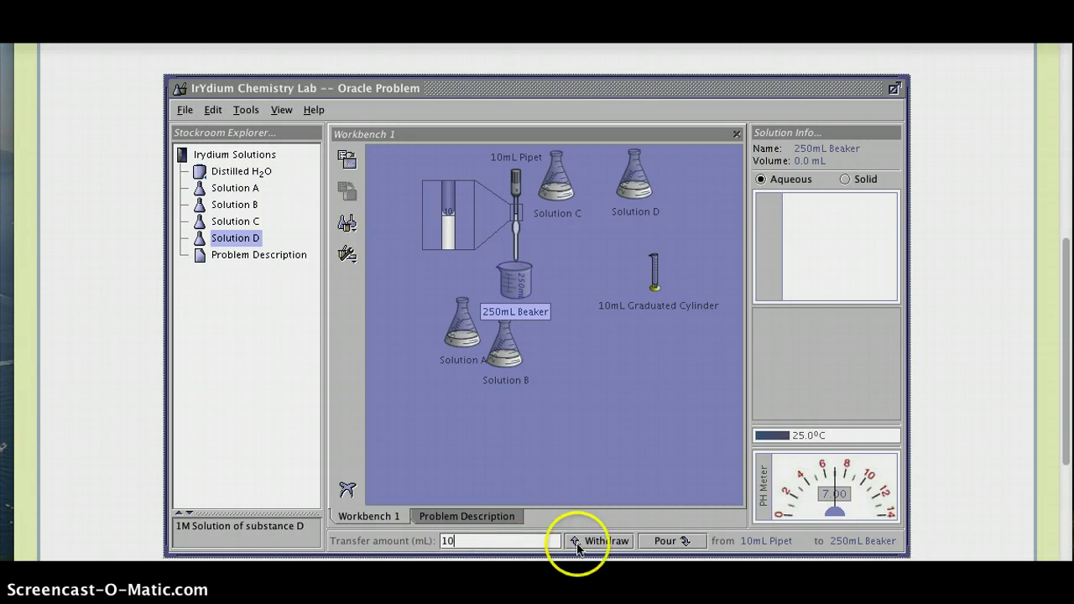
click(665, 541)
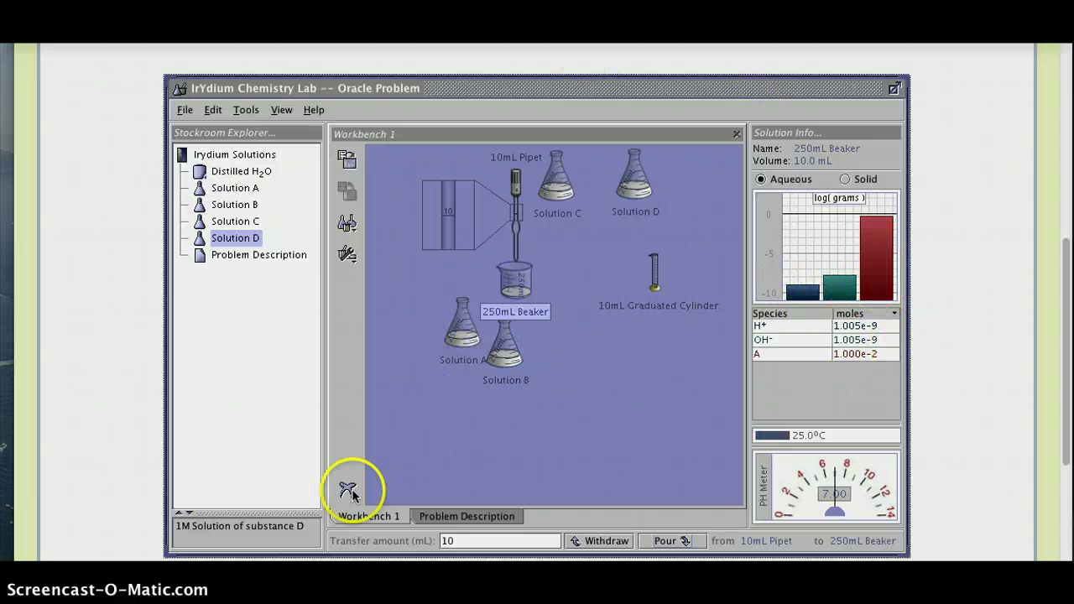
Inspect Solution A's species (A, H+, OH-), toggling amounts to Molarity and back to moles
click(449, 337)
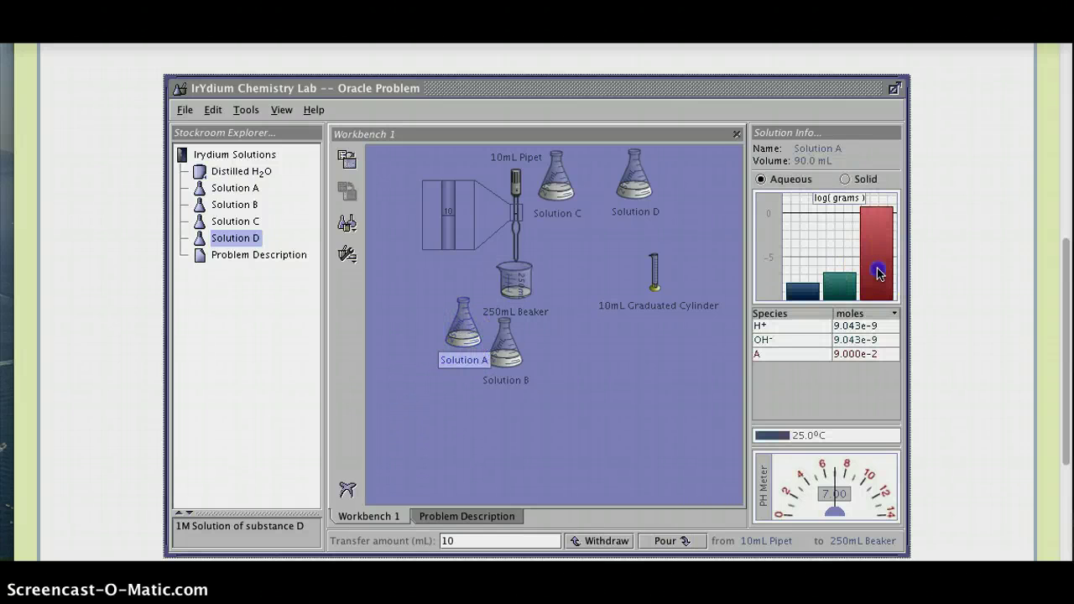
click(786, 351)
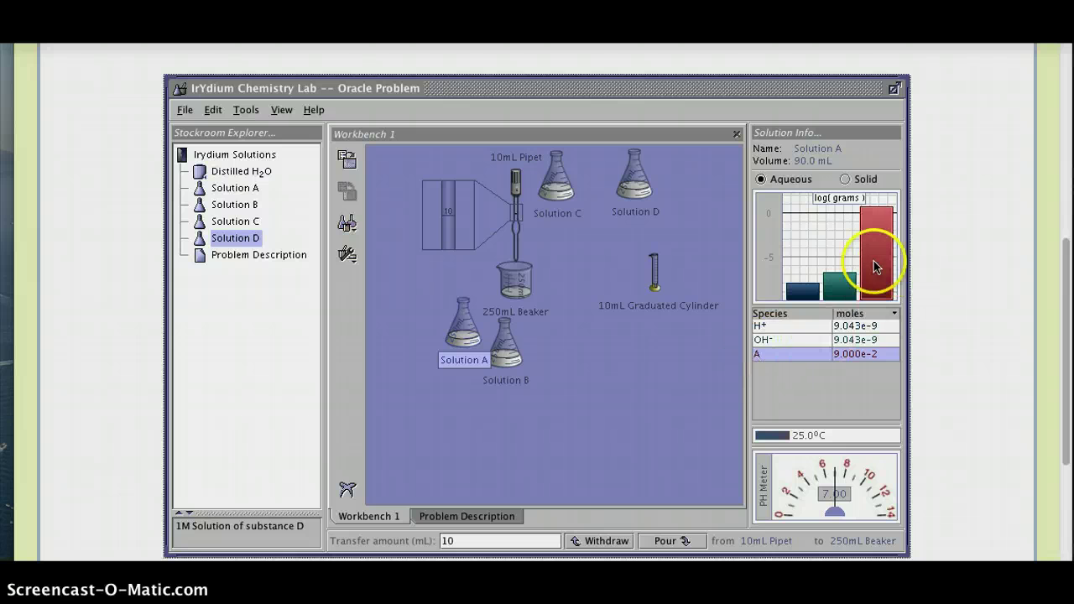
click(802, 289)
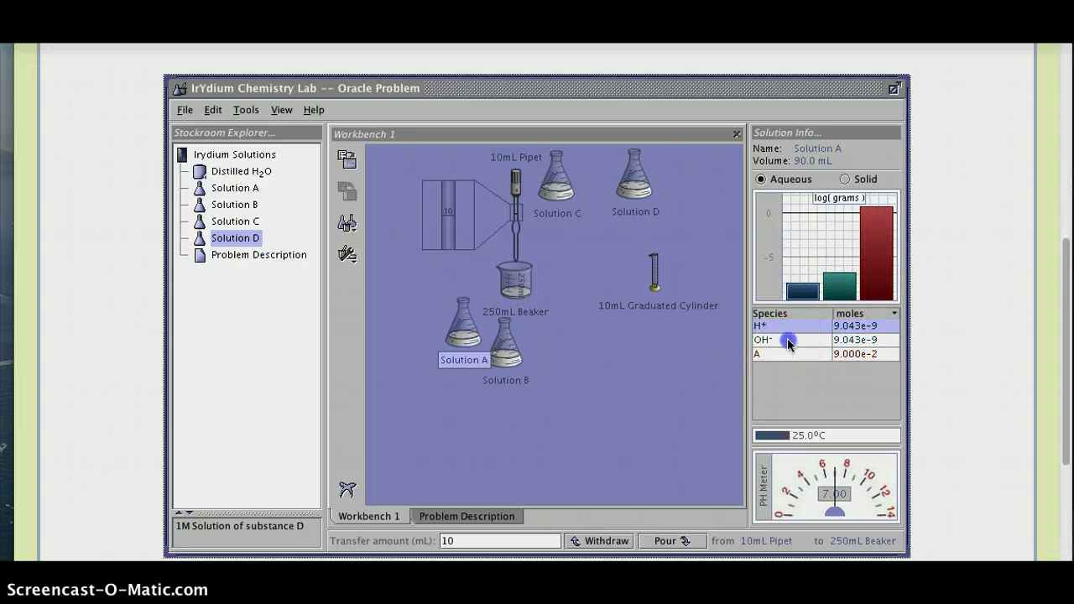
click(787, 340)
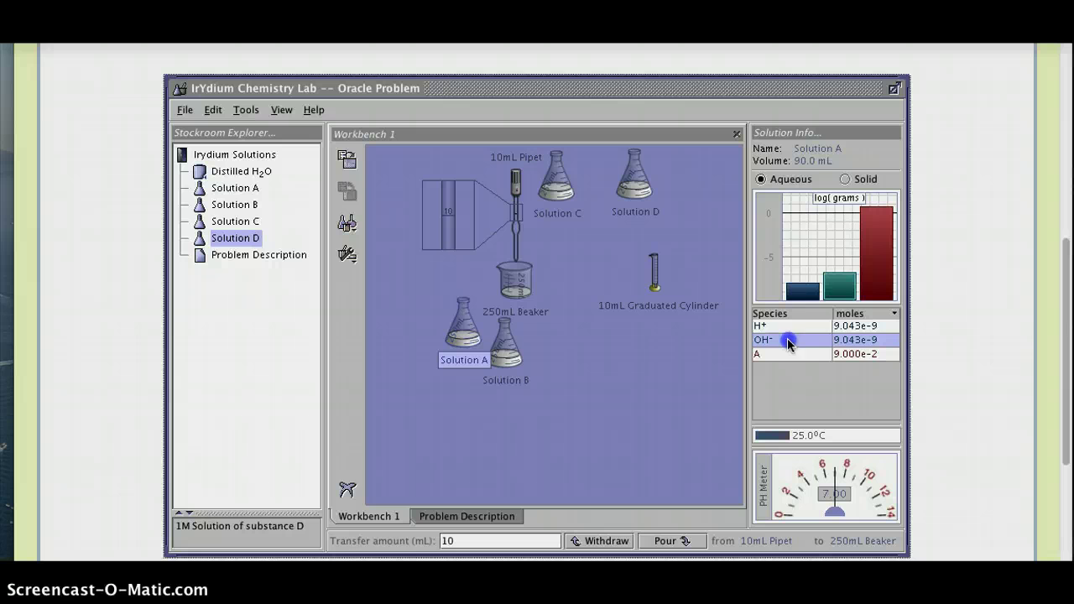
click(879, 316)
click(911, 354)
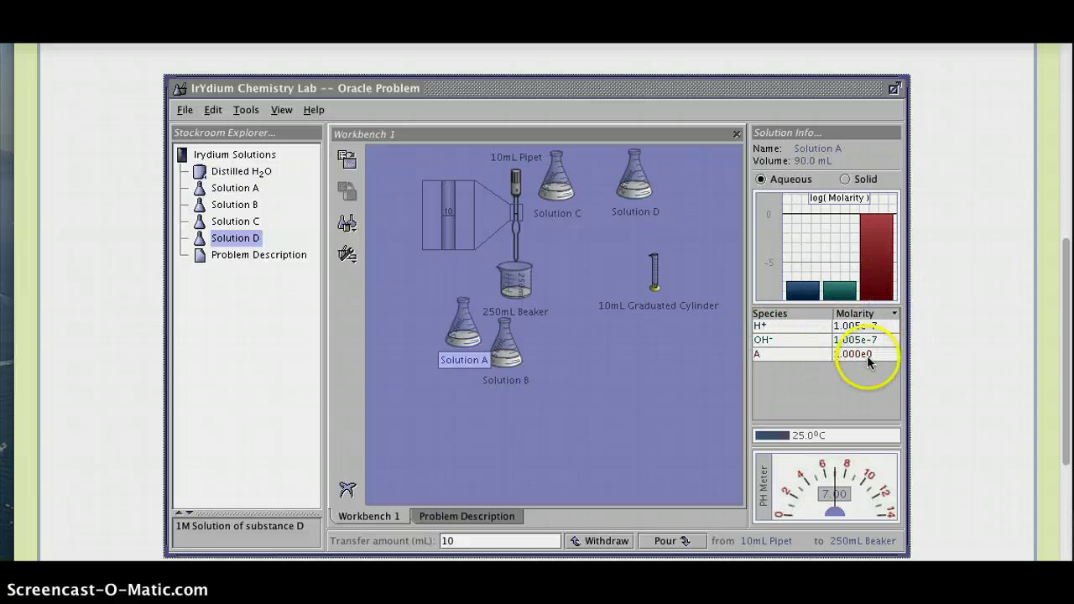
click(894, 315)
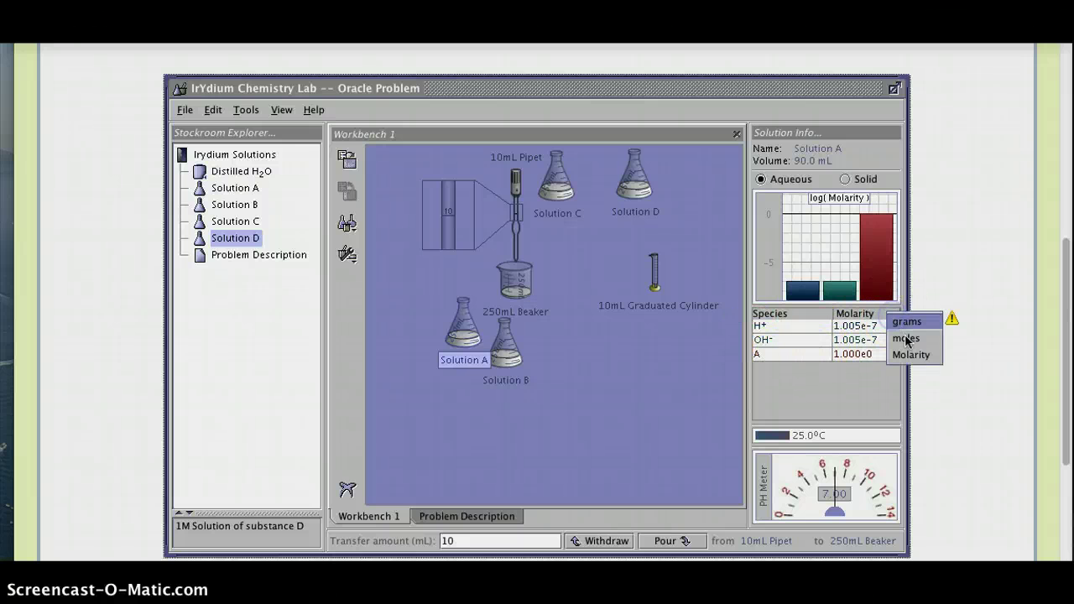
click(906, 339)
click(863, 339)
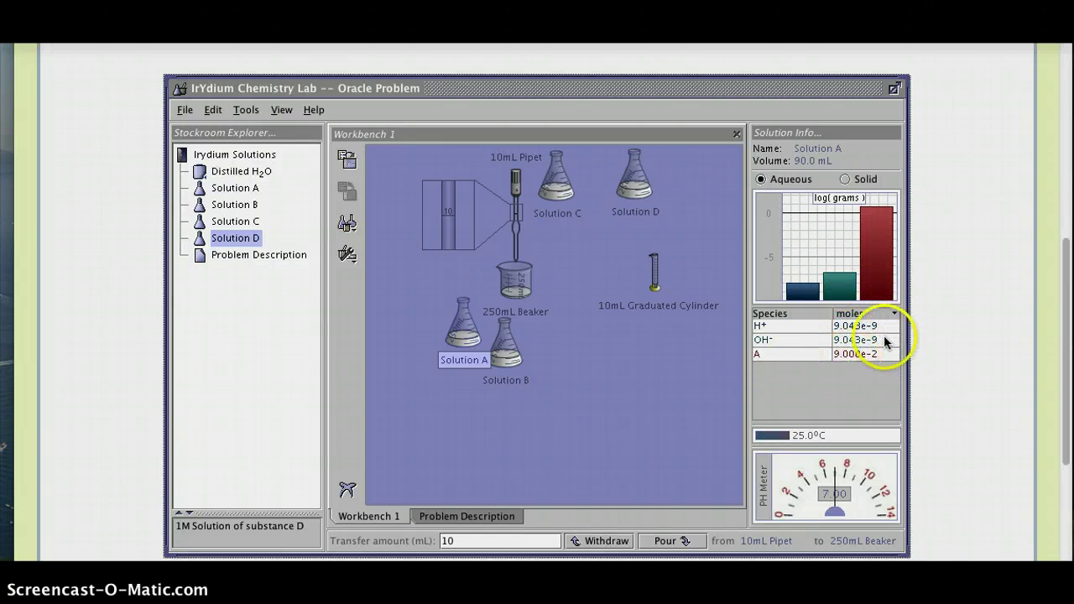
Compare species A amounts in the 250mL Beaker and the Solution A flask
click(864, 353)
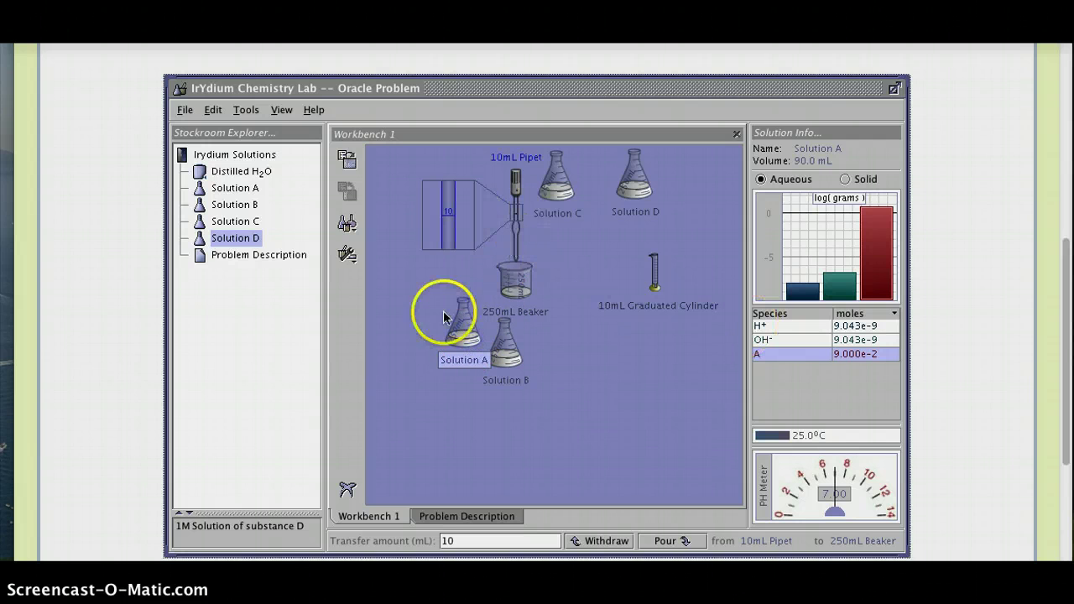
click(512, 287)
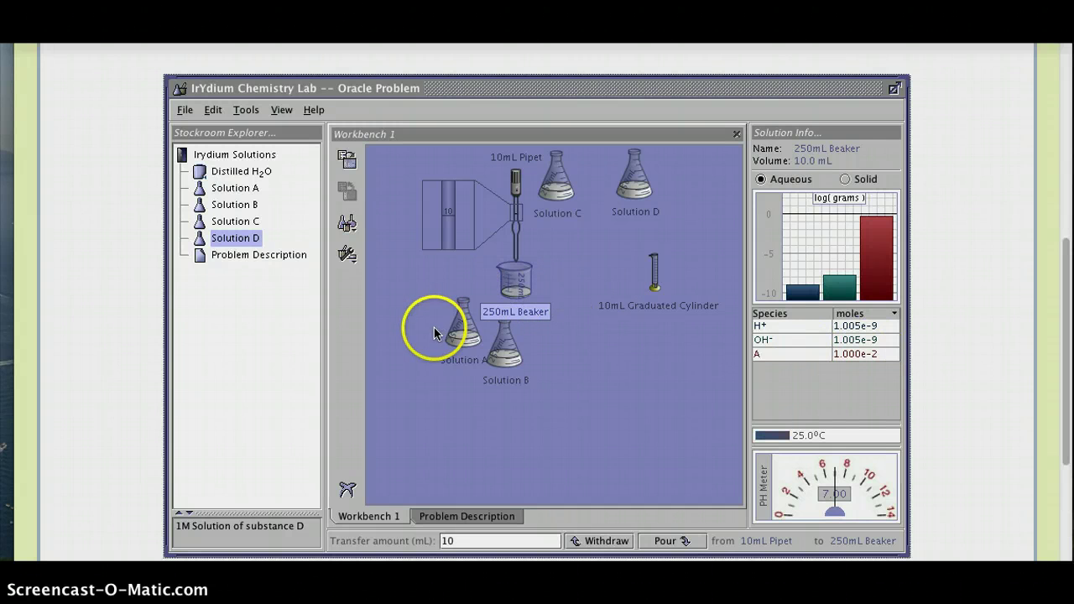
click(465, 334)
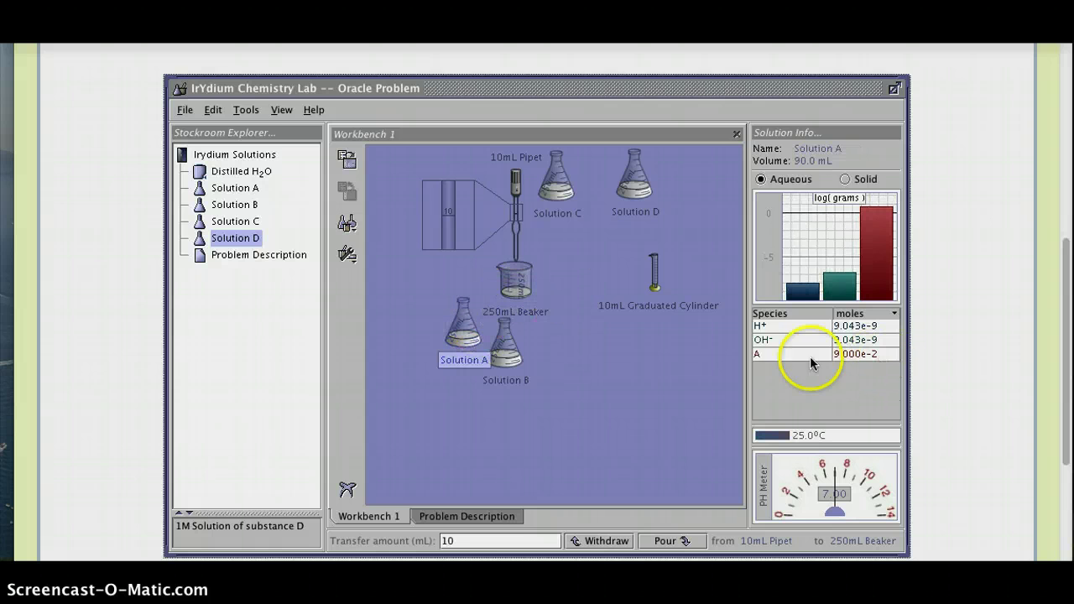
click(513, 282)
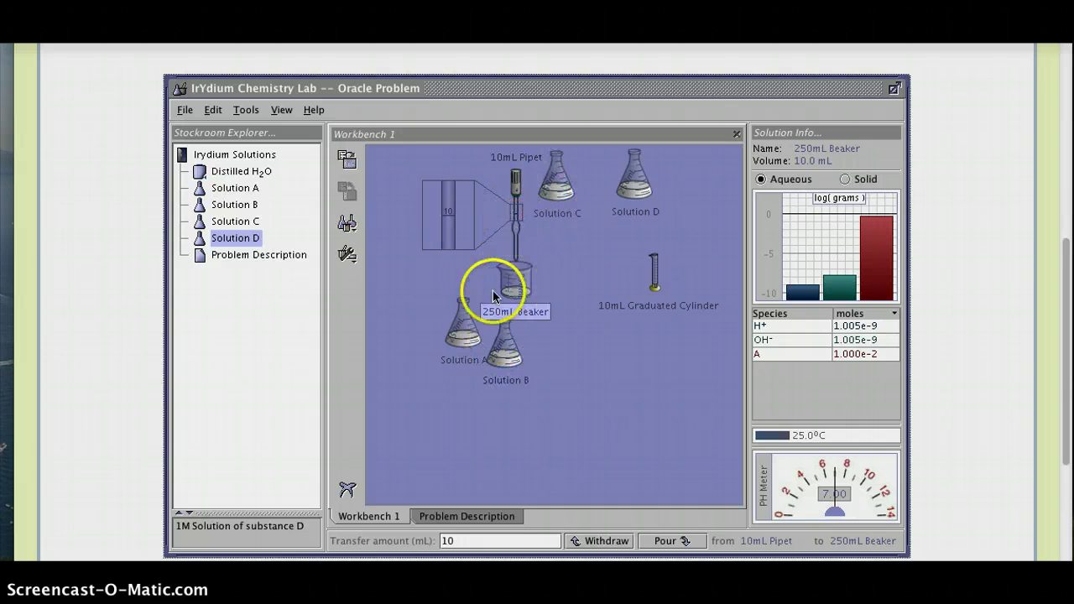
Place the empty 10mL Pipet in Solution B and withdraw 10 mL
drag(510, 212, 579, 374)
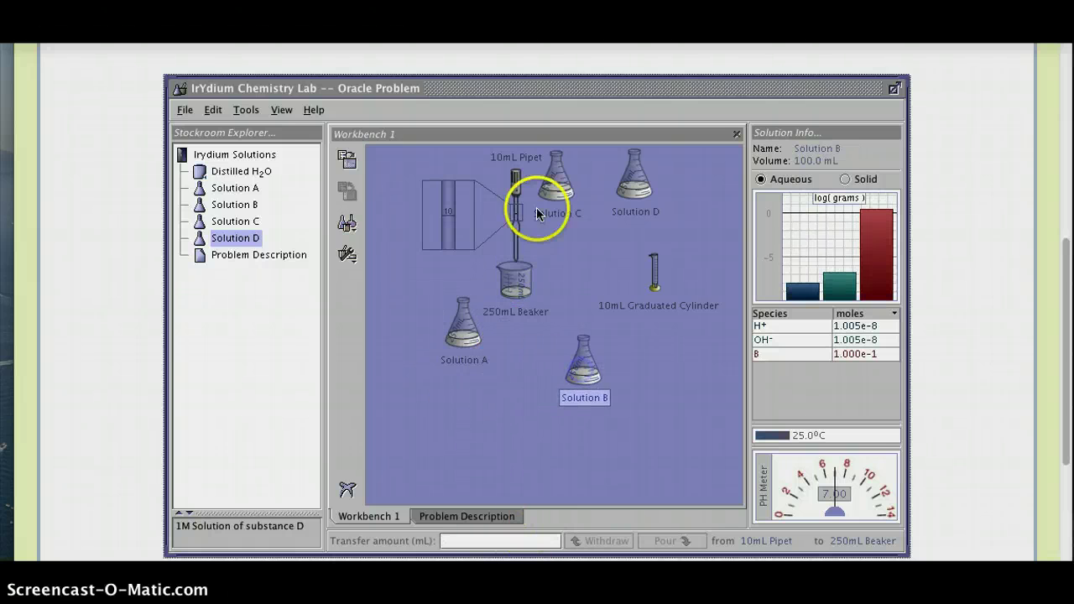
drag(531, 197, 585, 360)
click(619, 299)
click(573, 438)
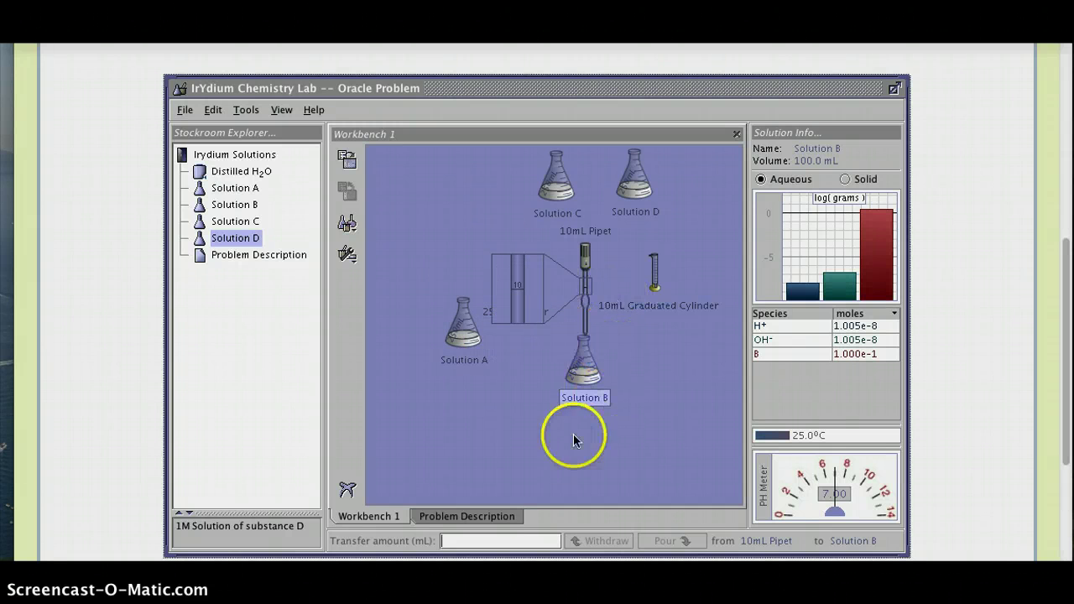
click(472, 539)
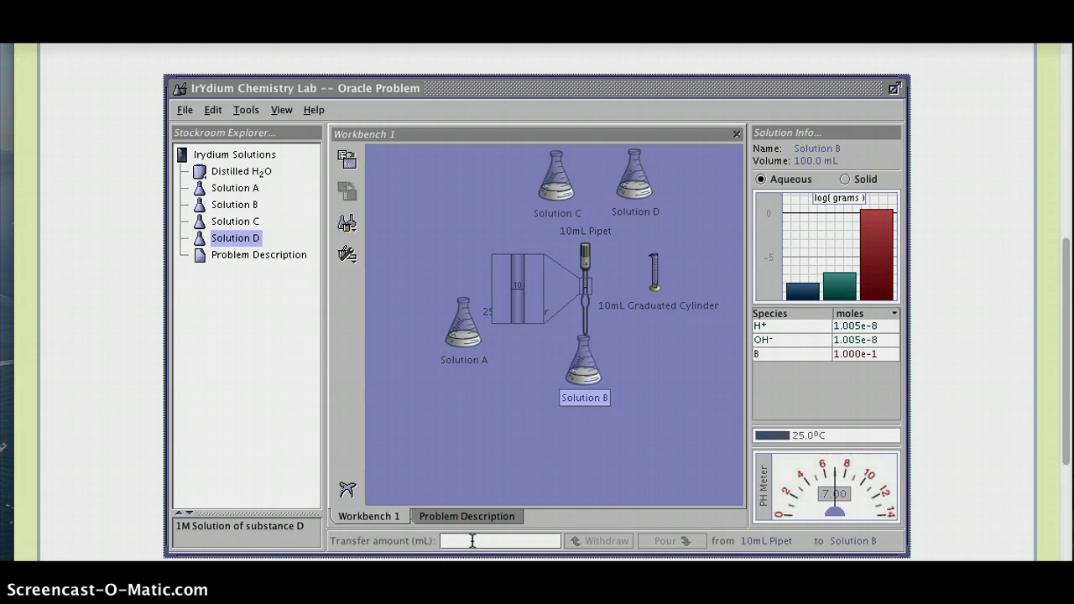
text(10)
click(587, 540)
click(629, 311)
Pour the 10 mL of Solution B into the 250mL Beaker, making 20.0 mL
click(586, 283)
drag(585, 283, 520, 267)
click(449, 552)
click(451, 545)
text(10)
click(595, 541)
click(670, 541)
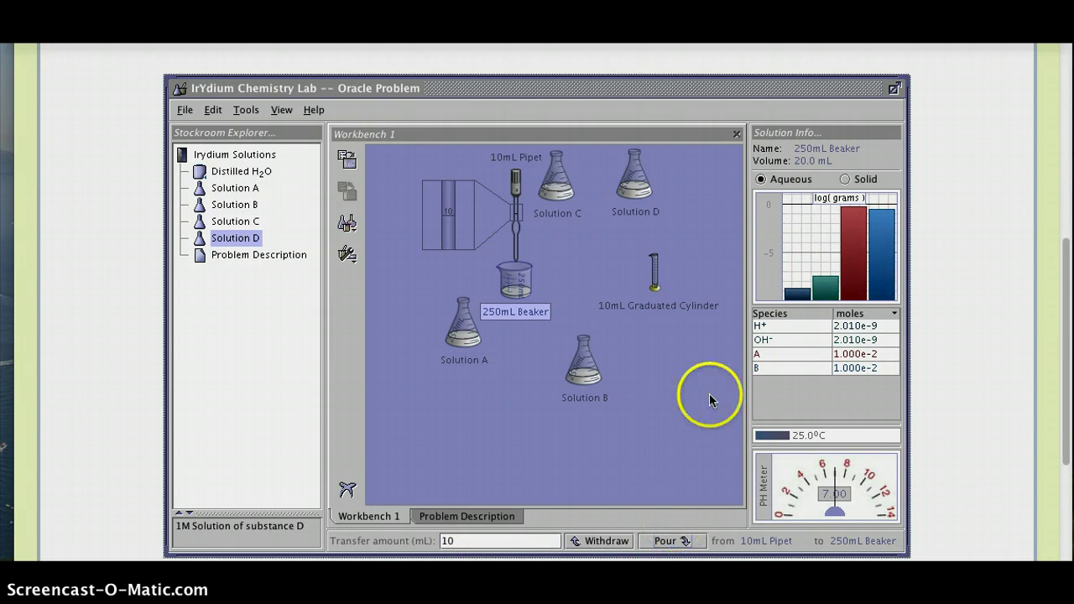
click(859, 291)
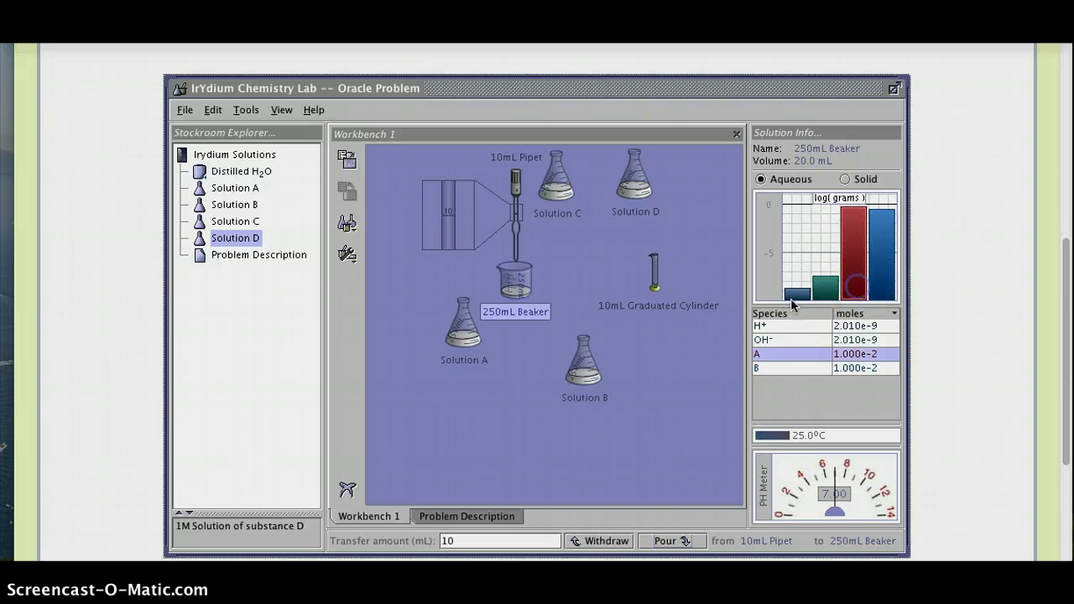
click(883, 283)
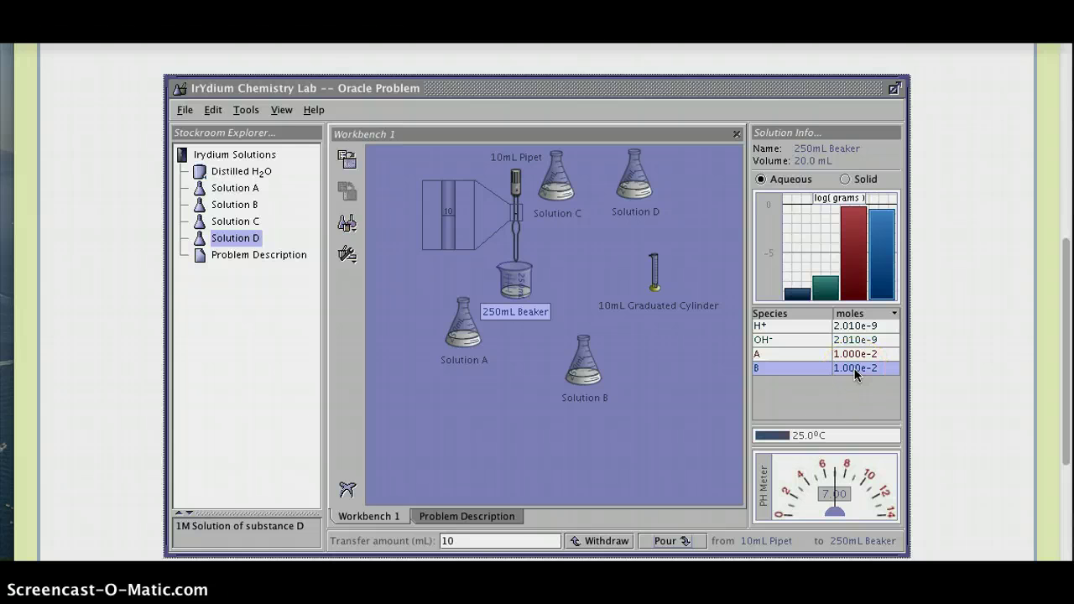
click(844, 178)
click(761, 179)
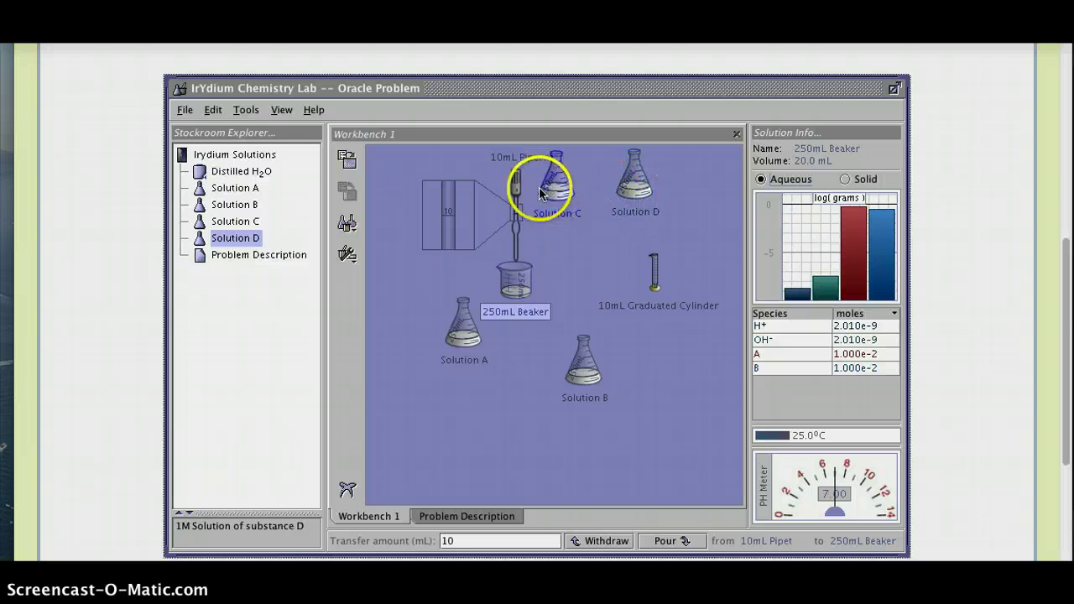
click(596, 282)
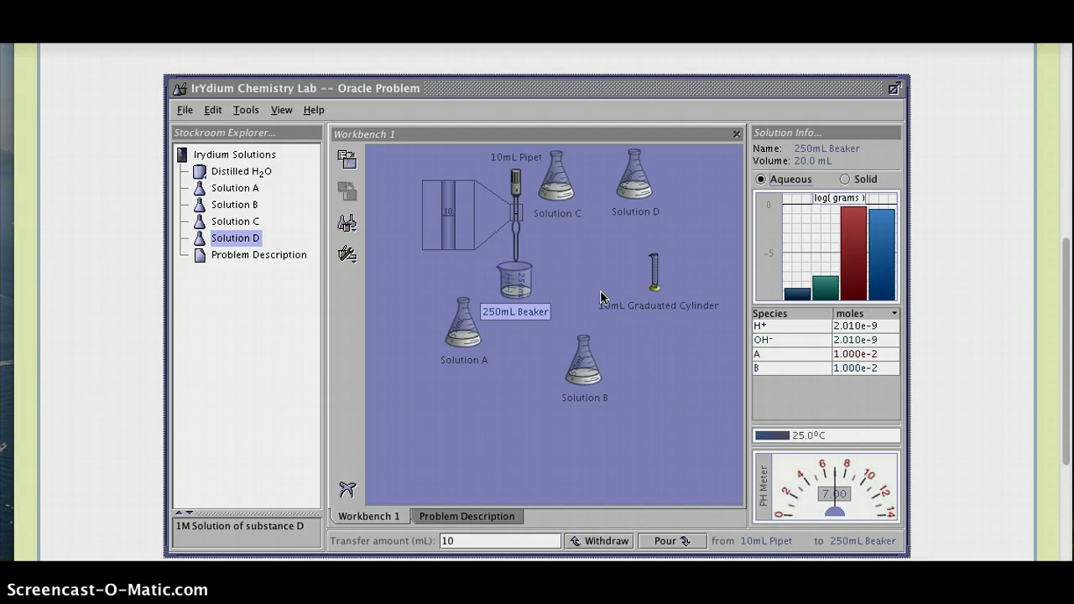
click(592, 271)
click(558, 291)
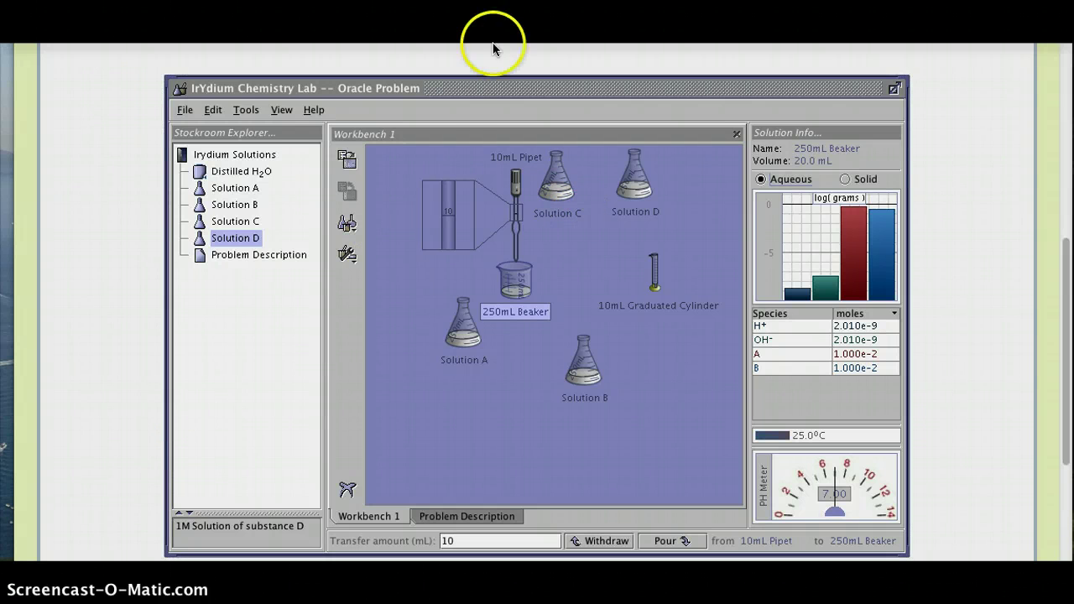
click(510, 314)
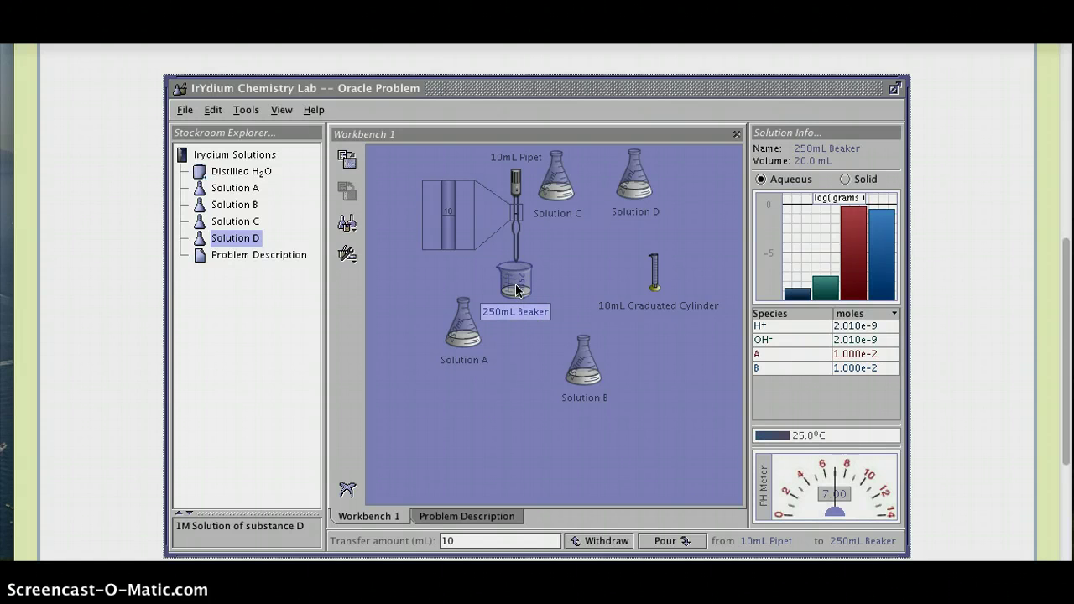
Rename the 250mL Beaker holding the mixed solutions to 'A+B'
right_click(516, 290)
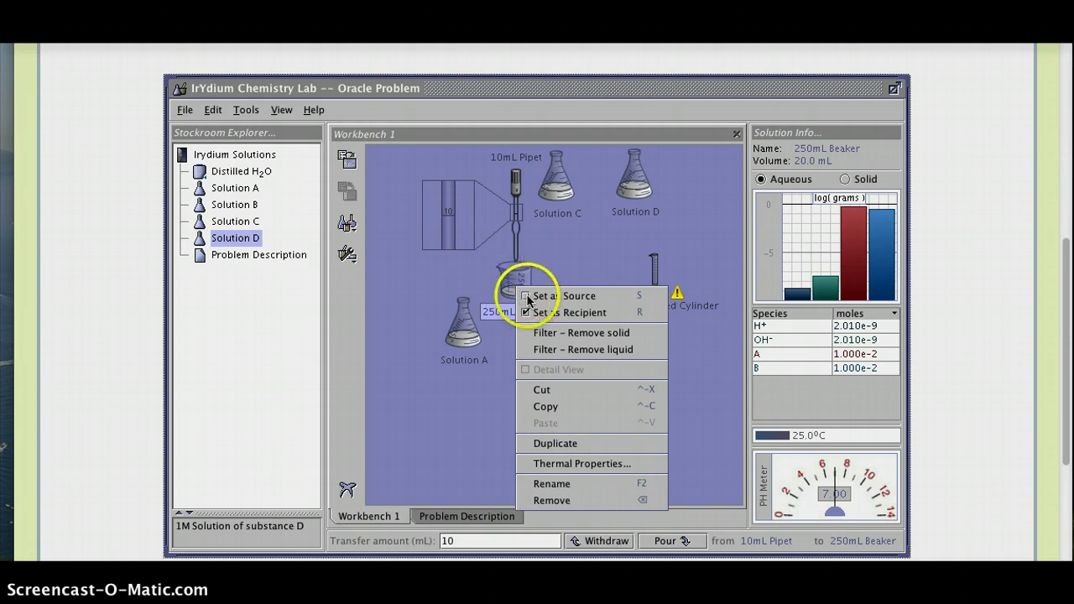
click(563, 485)
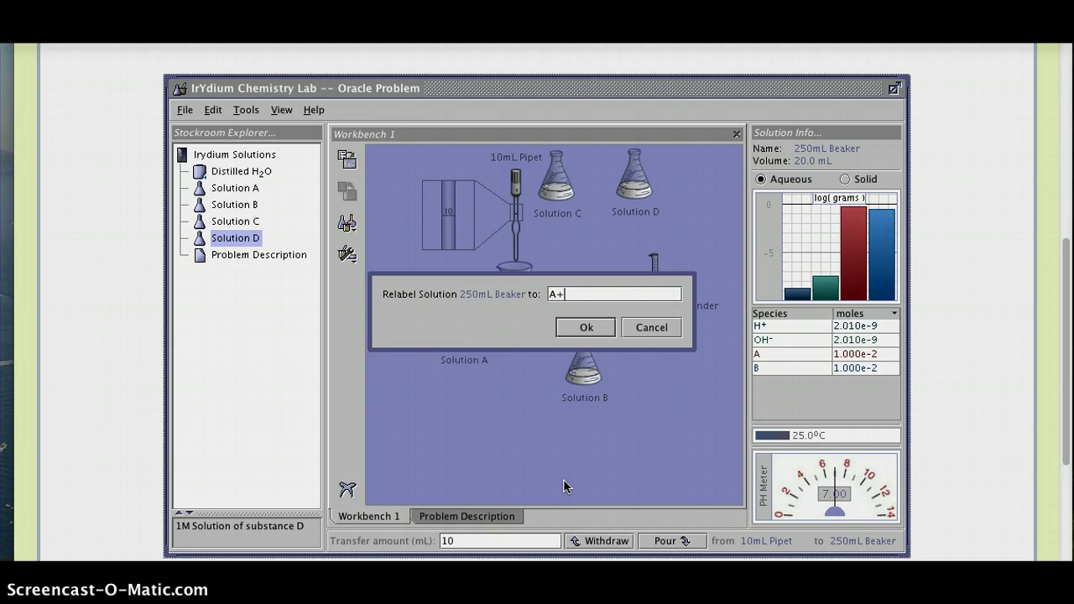
click(586, 327)
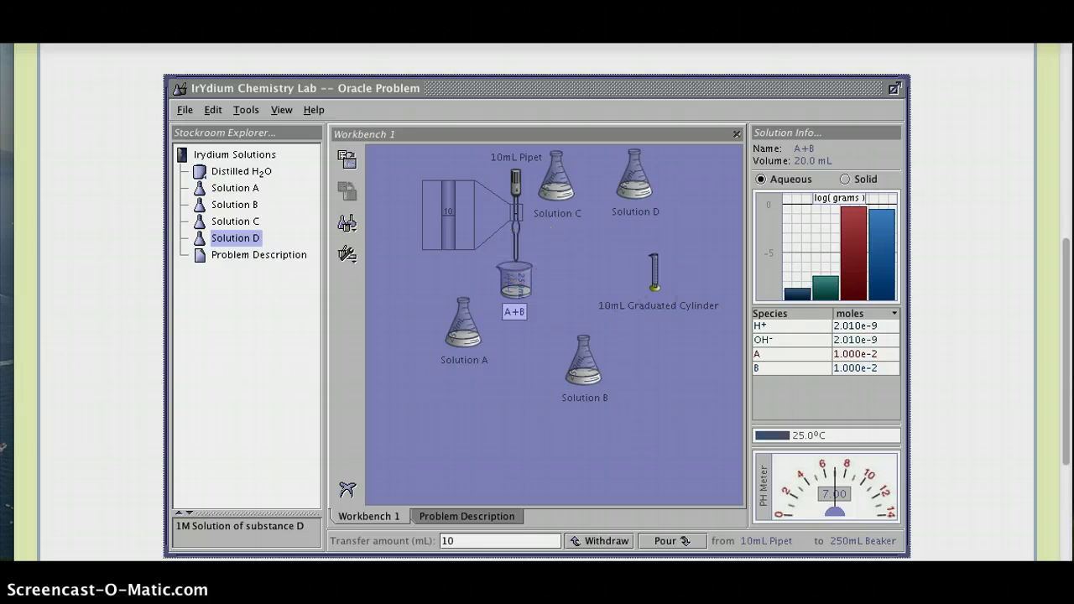
right_click(520, 288)
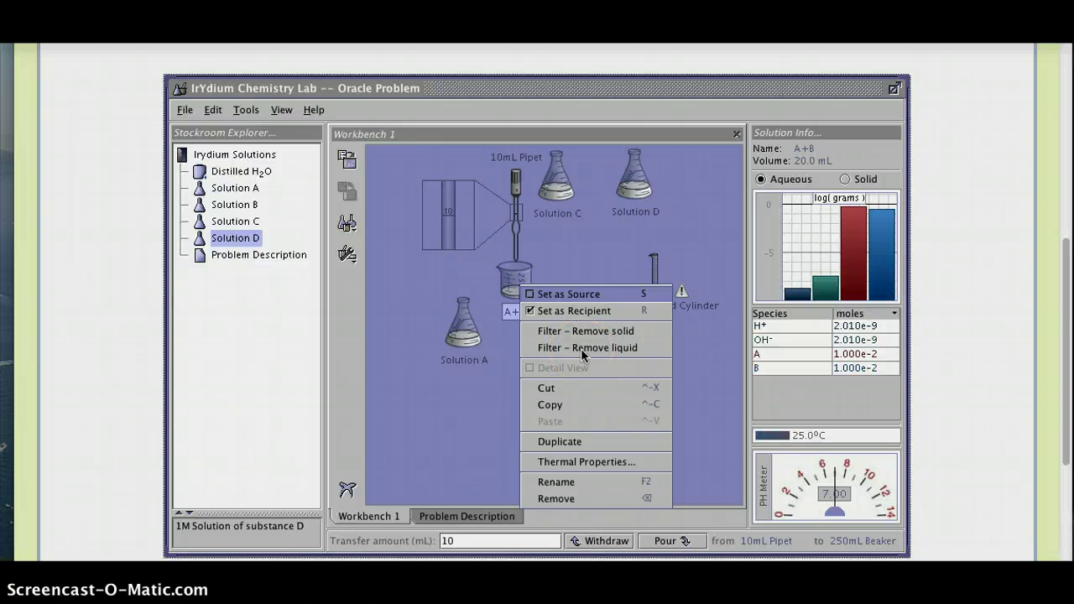
click(519, 269)
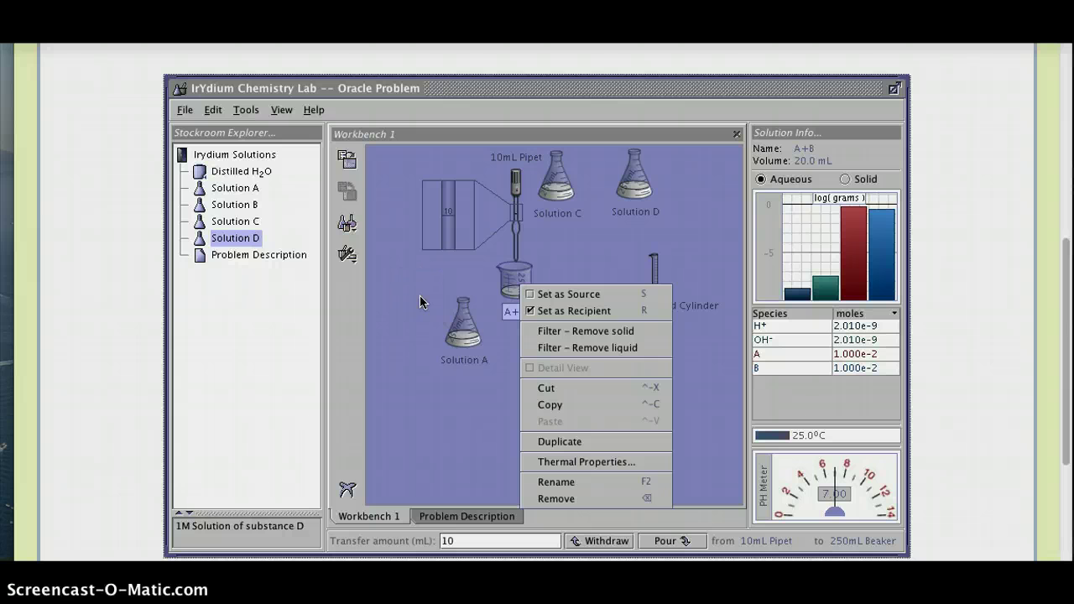
click(618, 464)
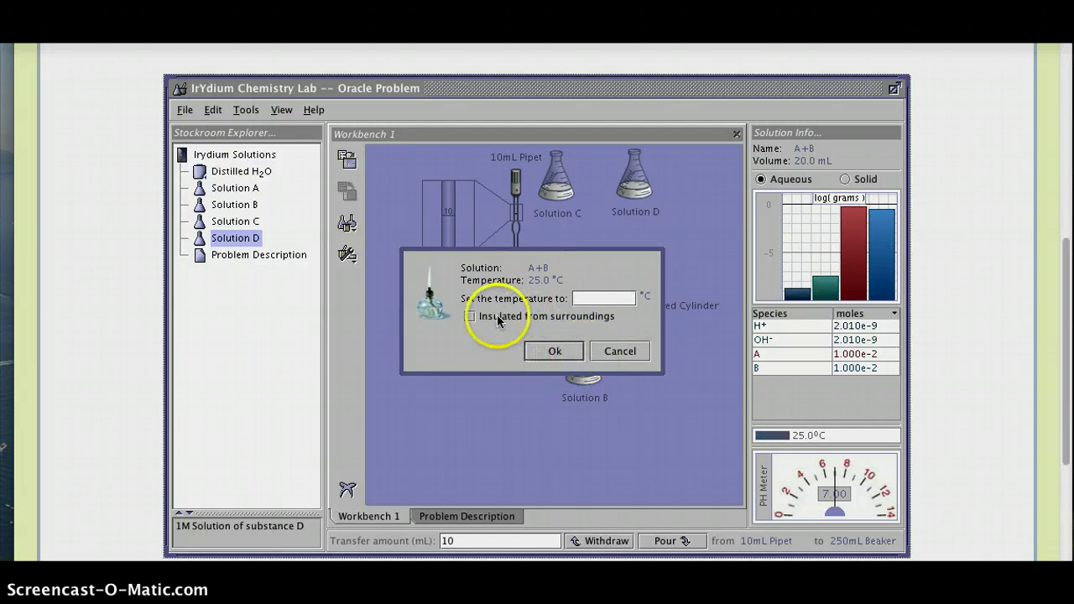
click(556, 352)
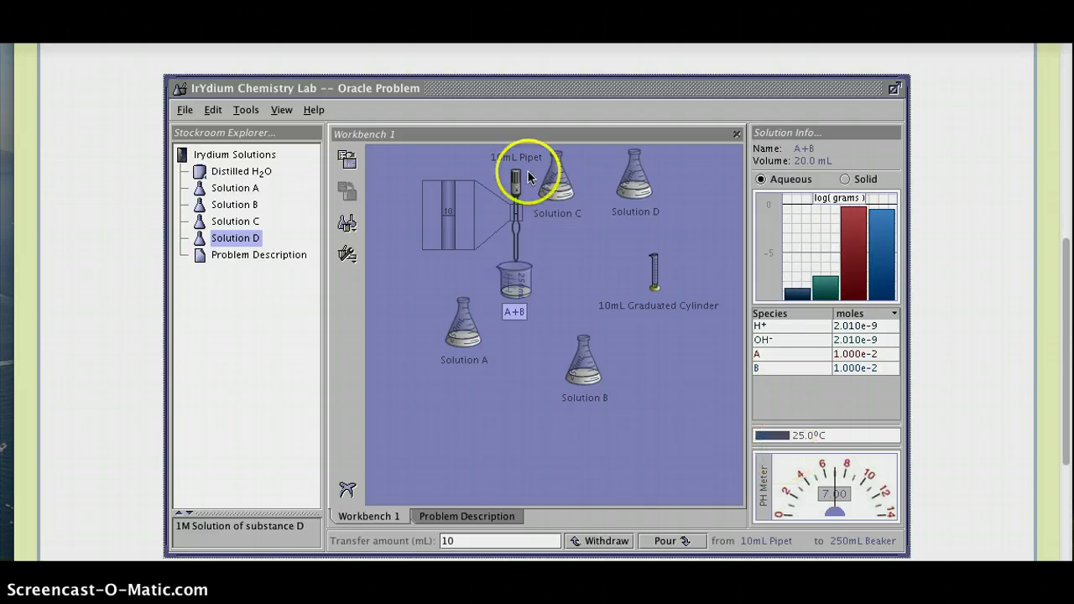
Check the glassware list, then show the Bunsen Burner, Weighing Boat and Scale list
click(347, 223)
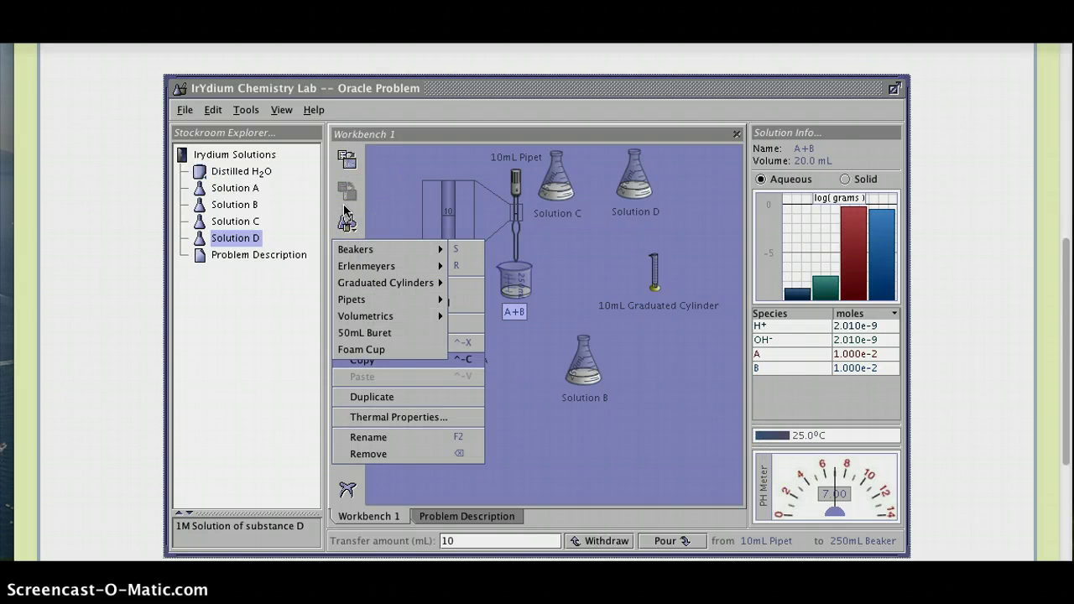
mouse_move(346, 244)
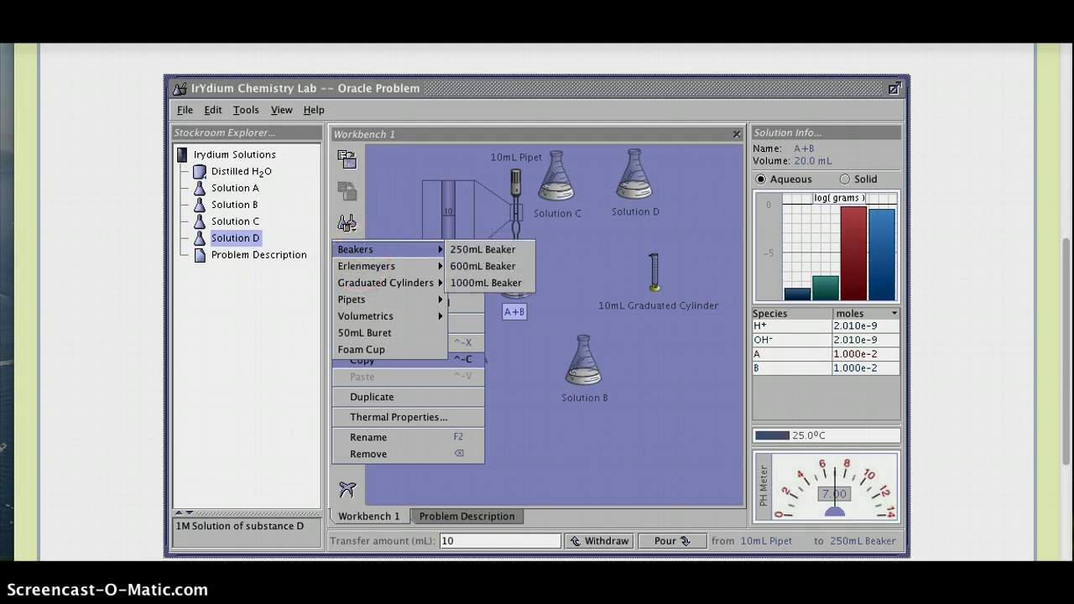
click(344, 255)
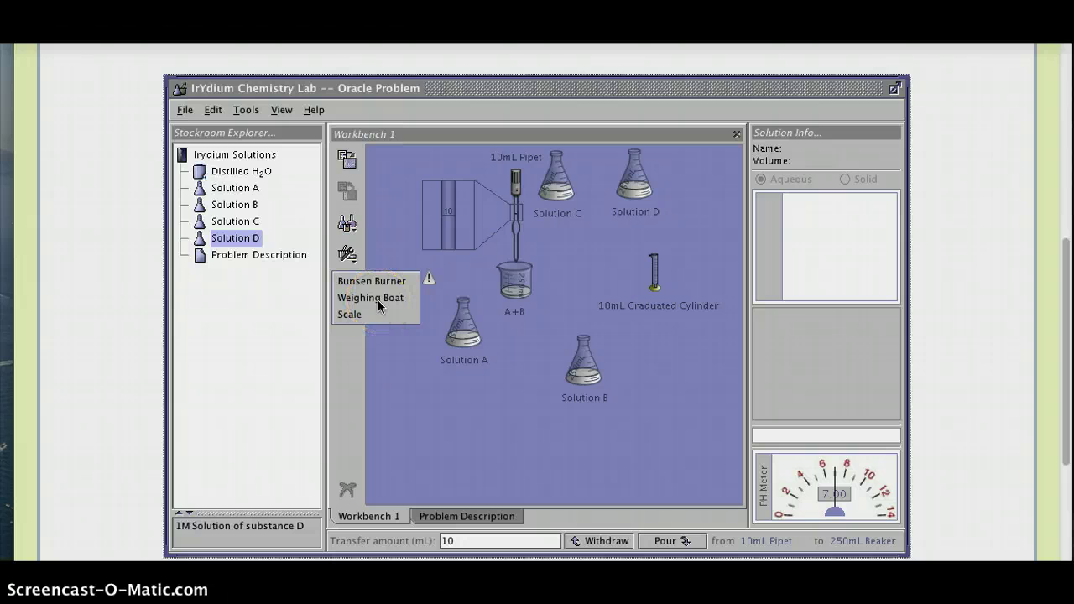
Add a Scale reading 0.0000g to the workbench beside the graduated cylinder
click(353, 314)
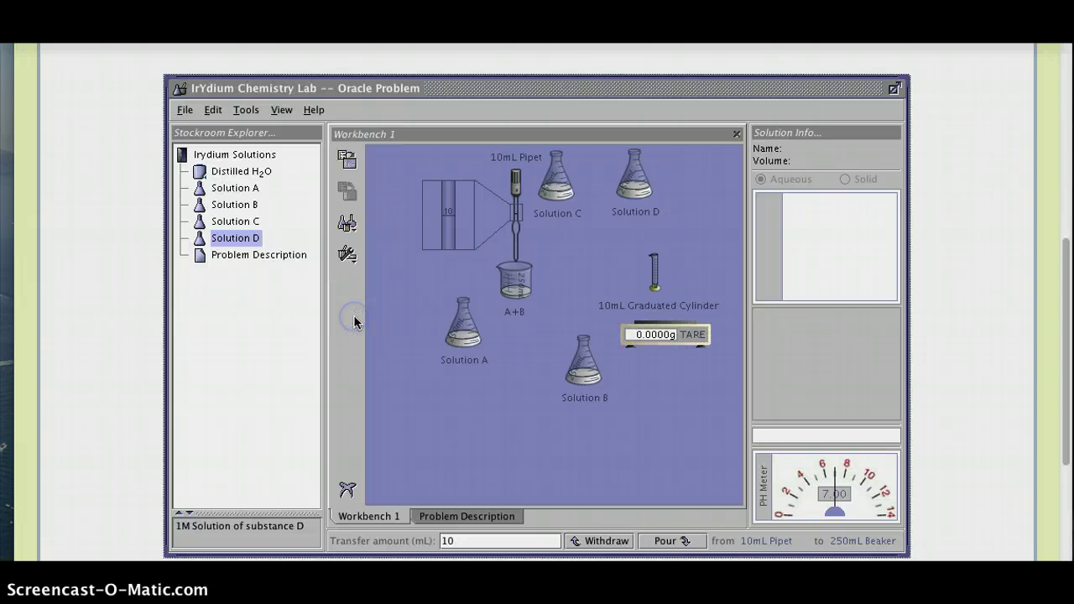